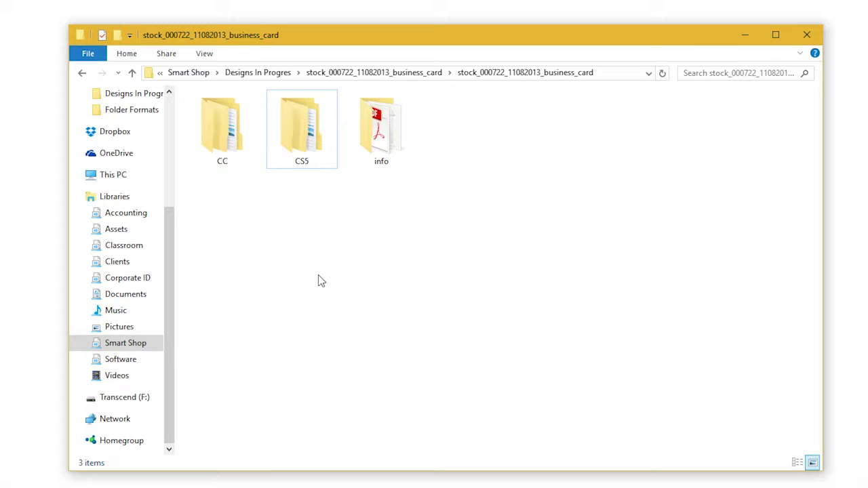
# Step: Open the CS5 folder and view the Illustrator business card files inside its AI folder
pyautogui.click(397, 131)
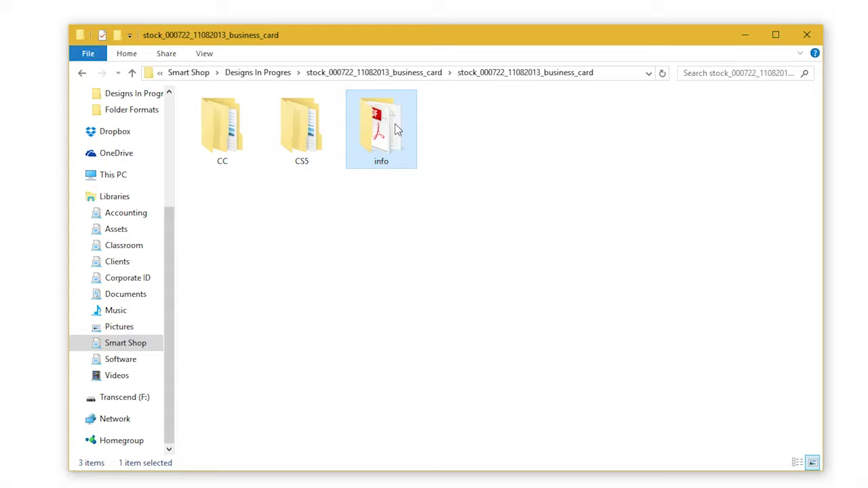
pyautogui.doubleClick(299, 111)
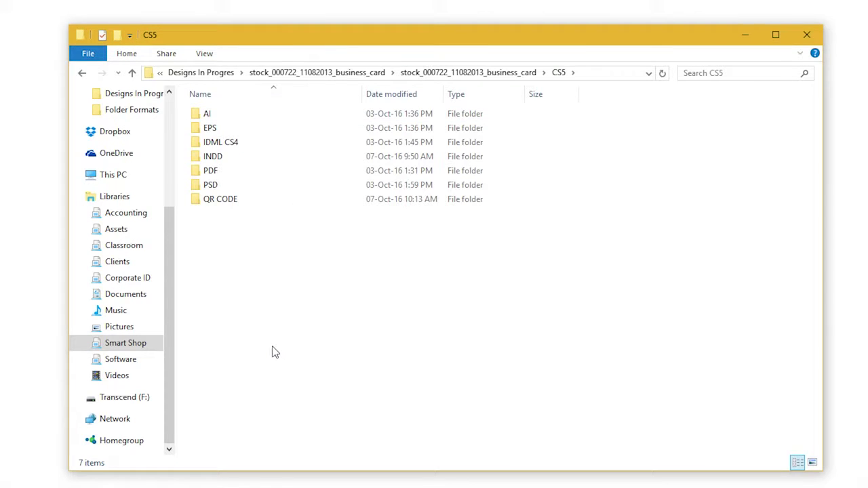
pyautogui.click(244, 116)
pyautogui.doubleClick(245, 116)
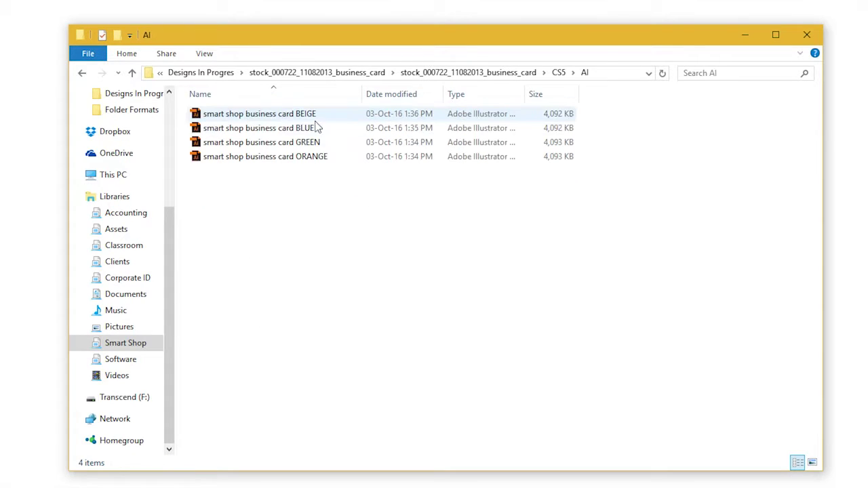
# Step: Review the file-format folders from AI to PSD inside CS5, and return to the stock_000722_11082013_business_card folder
pyautogui.click(565, 72)
pyautogui.click(482, 284)
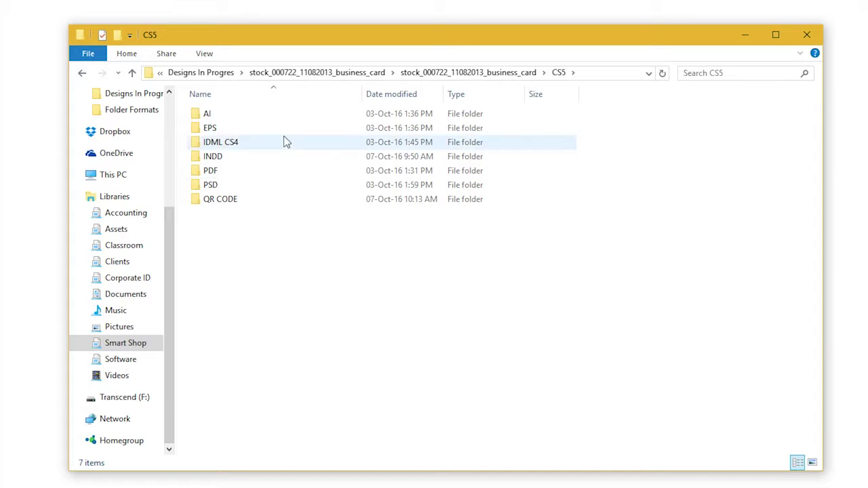
pyautogui.click(278, 117)
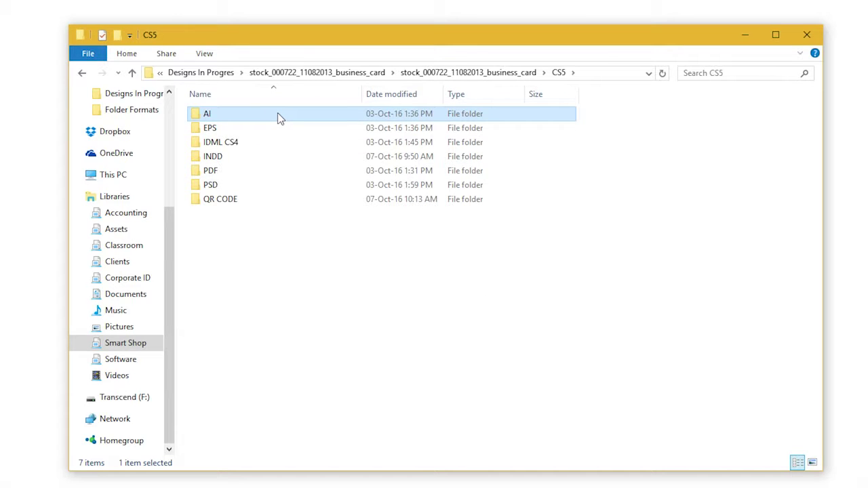
pyautogui.click(251, 185)
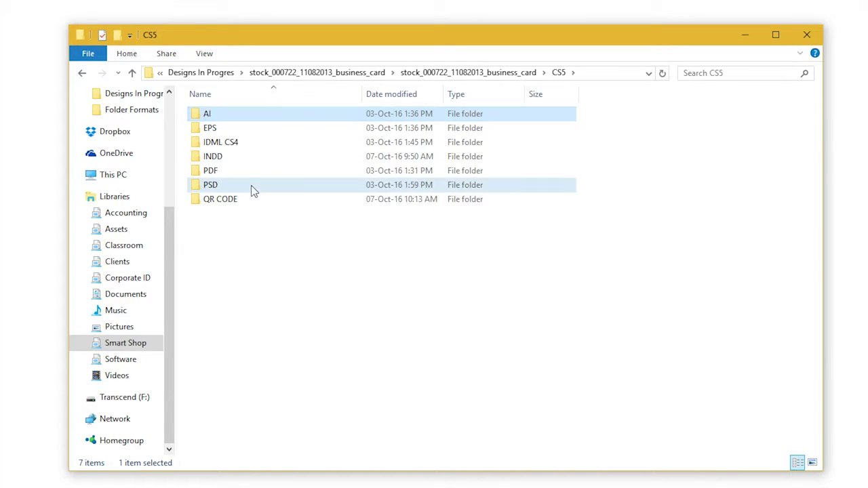
pyautogui.click(274, 274)
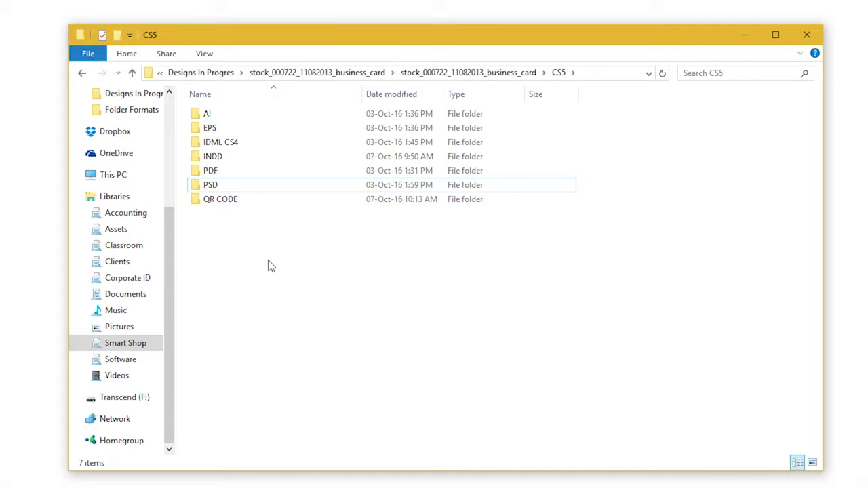
pyautogui.click(526, 73)
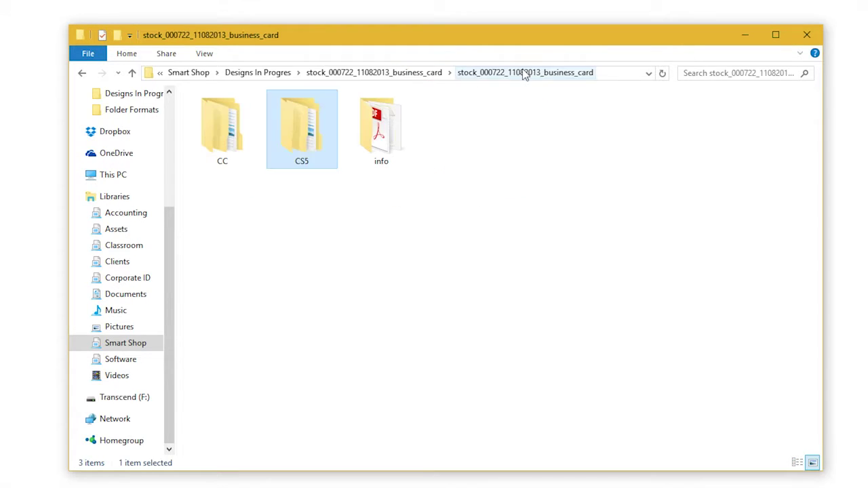
pyautogui.click(471, 299)
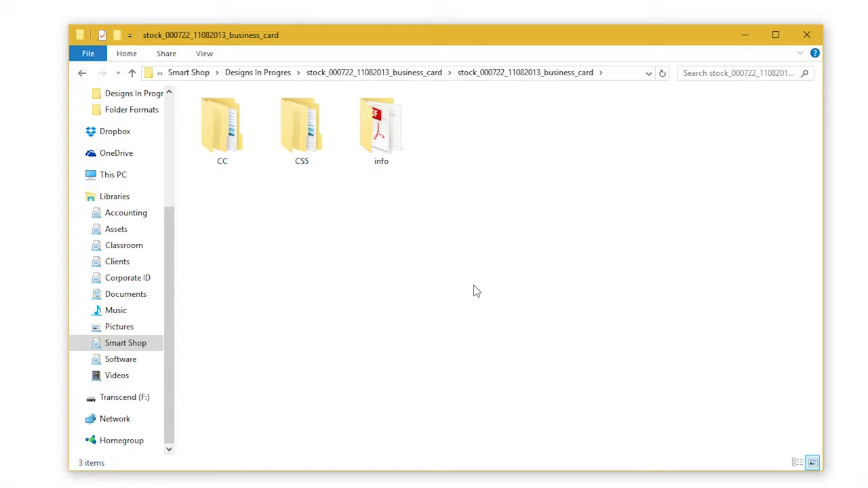
# Step: Open the FONT text file in the info folder, highlight the Nevis font's web link, and close the file
pyautogui.doubleClick(399, 129)
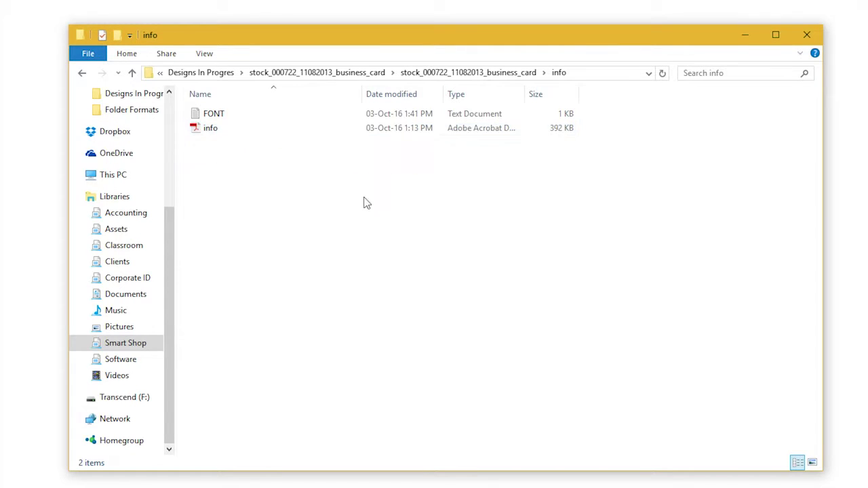
pyautogui.click(258, 131)
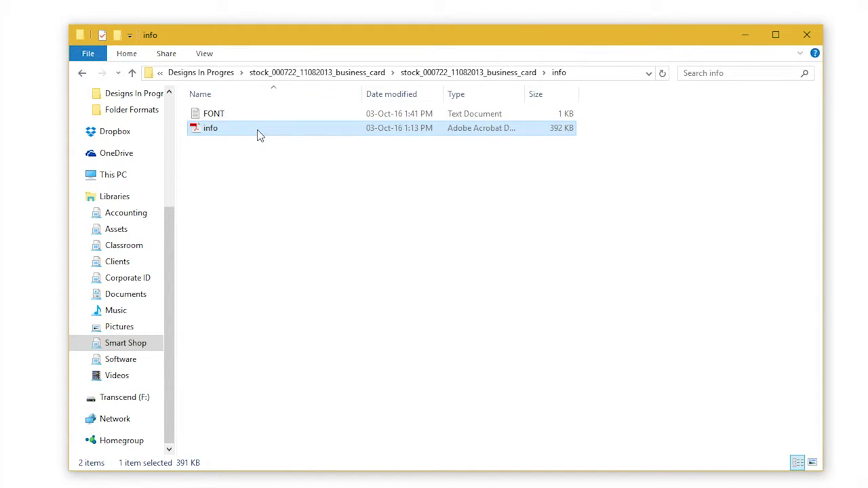
pyautogui.click(253, 114)
pyautogui.click(252, 126)
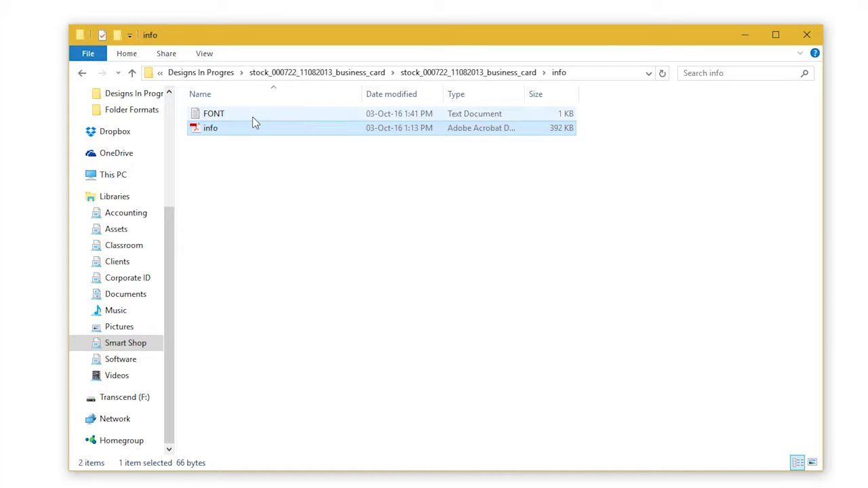
pyautogui.doubleClick(251, 112)
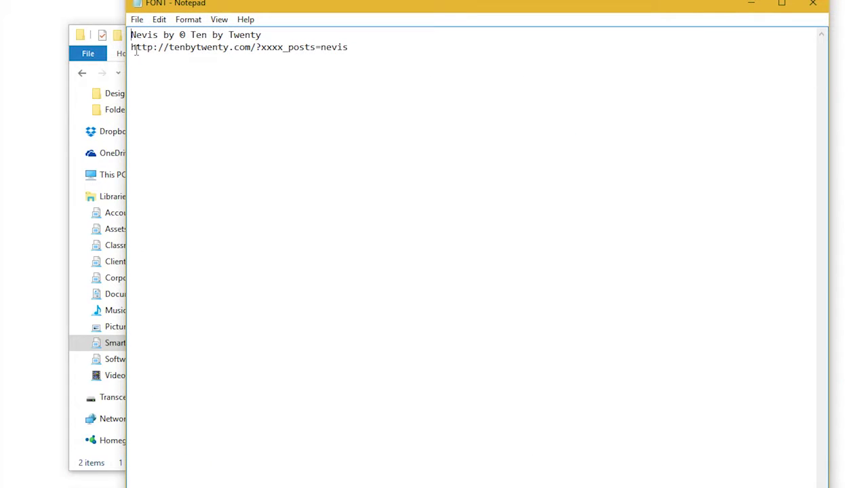
pyautogui.moveTo(131, 47); pyautogui.dragTo(355, 43)
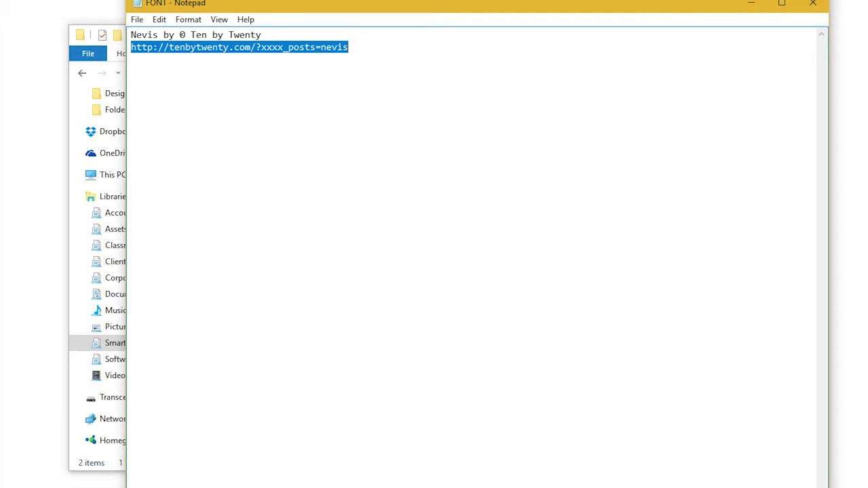
pyautogui.click(814, 4)
# Step: Open the info PDF, enlarge it to 150%, and follow the download link for the Nevis font
pyautogui.click(343, 127)
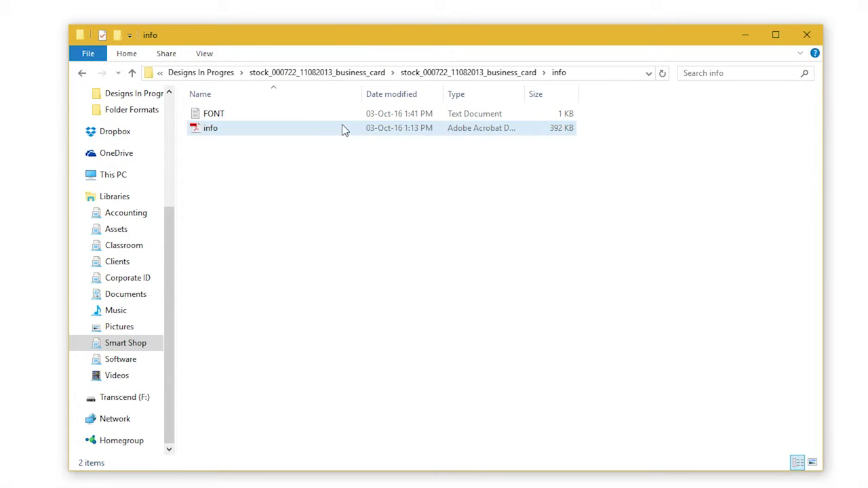
pyautogui.doubleClick(342, 129)
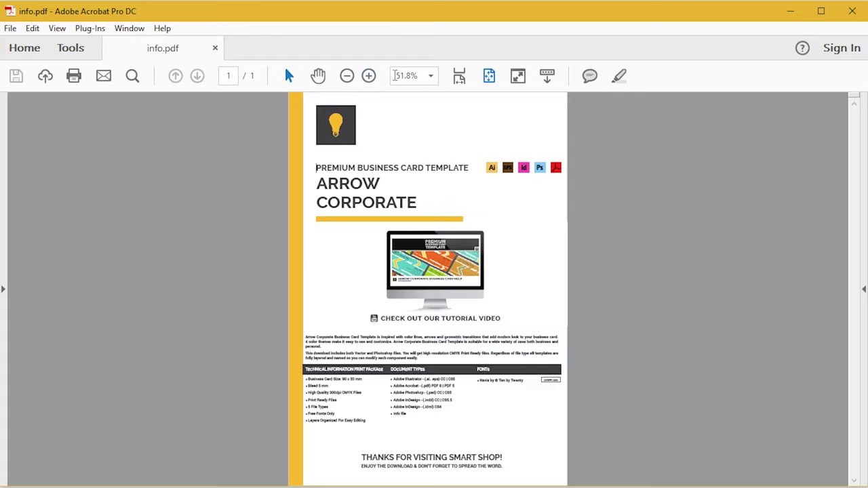
pyautogui.click(368, 75)
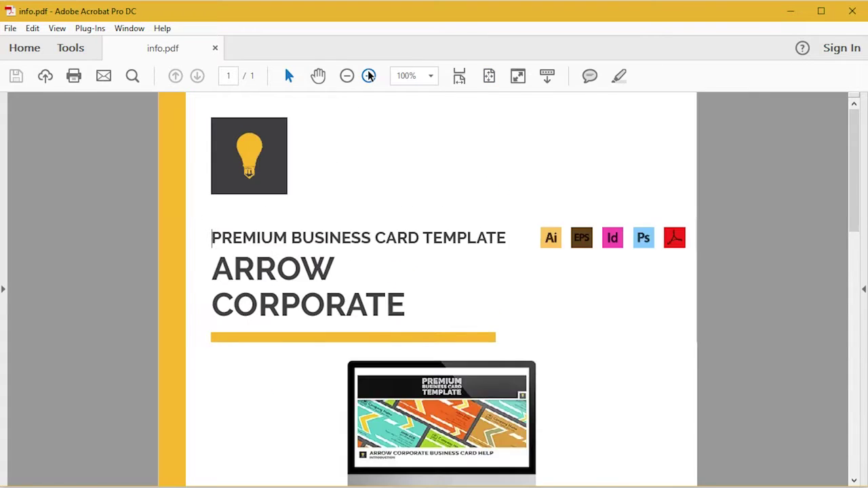
pyautogui.click(369, 76)
pyautogui.click(368, 75)
pyautogui.moveTo(855, 175); pyautogui.dragTo(856, 396)
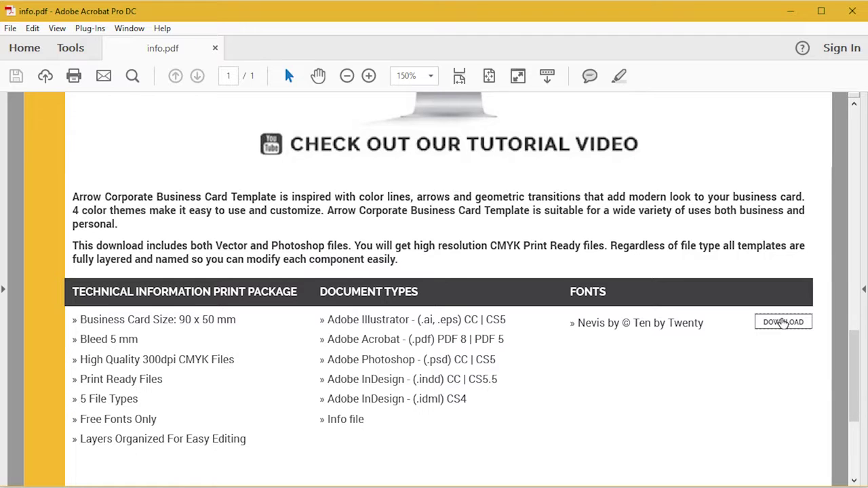
pyautogui.click(783, 322)
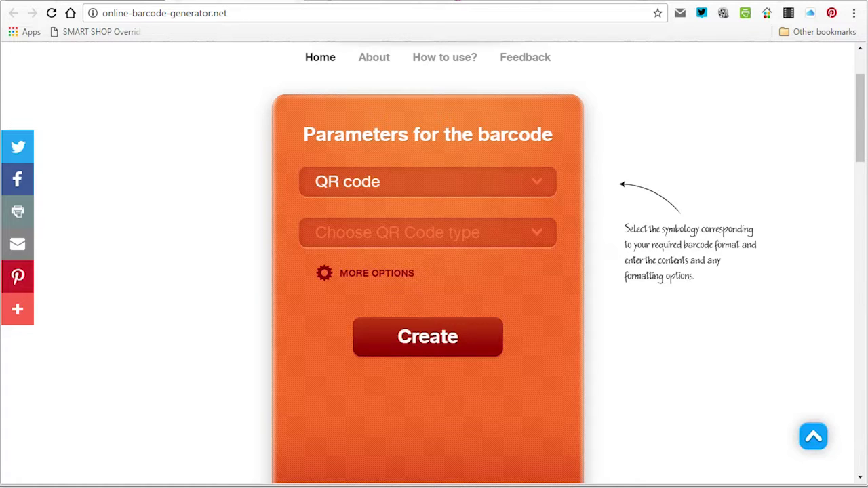
# Step: Set the barcode generator's symbology to QR code and its QR code type to Hyperlink
pyautogui.scroll(2, 263, 306)
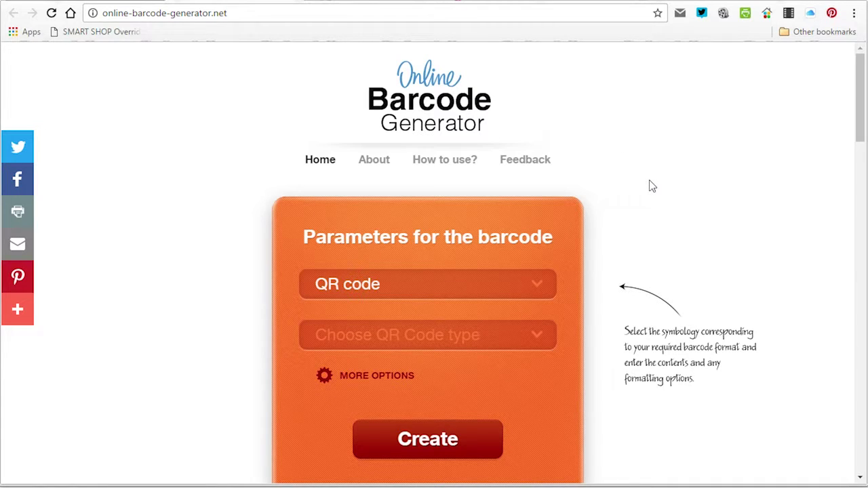
pyautogui.scroll(-1, 675, 213)
pyautogui.scroll(1, 675, 214)
pyautogui.scroll(-2, 674, 214)
pyautogui.scroll(2, 670, 173)
pyautogui.scroll(-2, 670, 173)
pyautogui.click(460, 155)
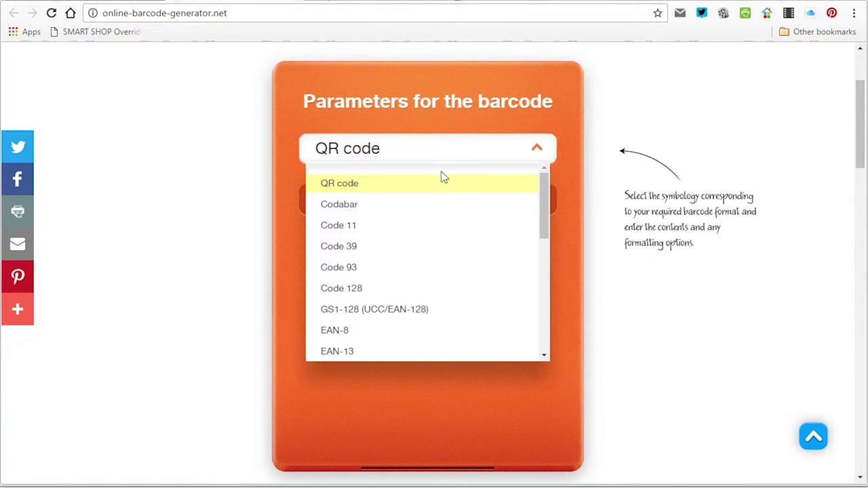
pyautogui.click(432, 184)
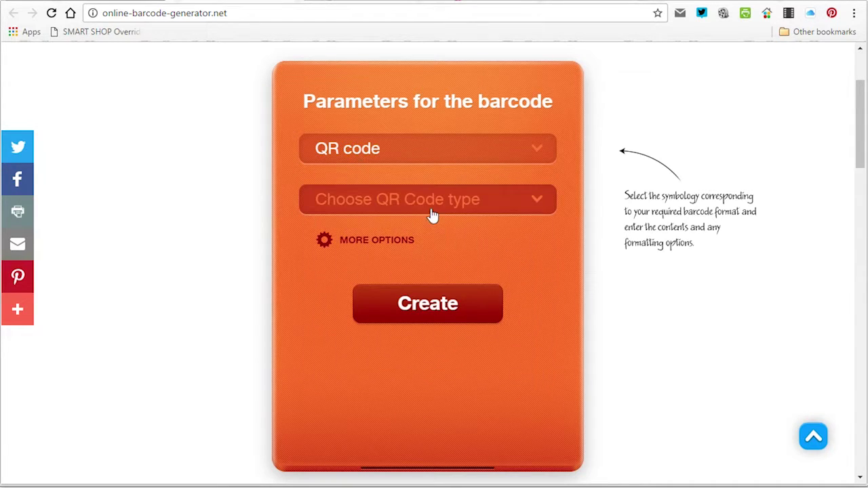
pyautogui.click(432, 206)
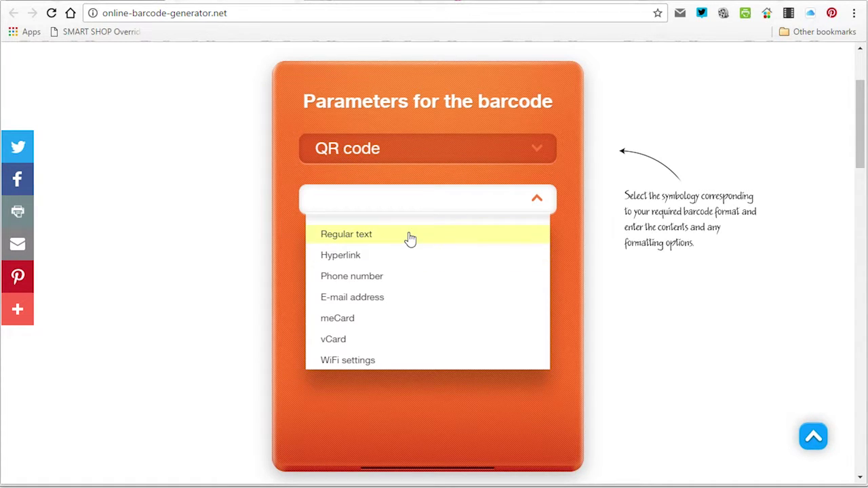
pyautogui.click(406, 261)
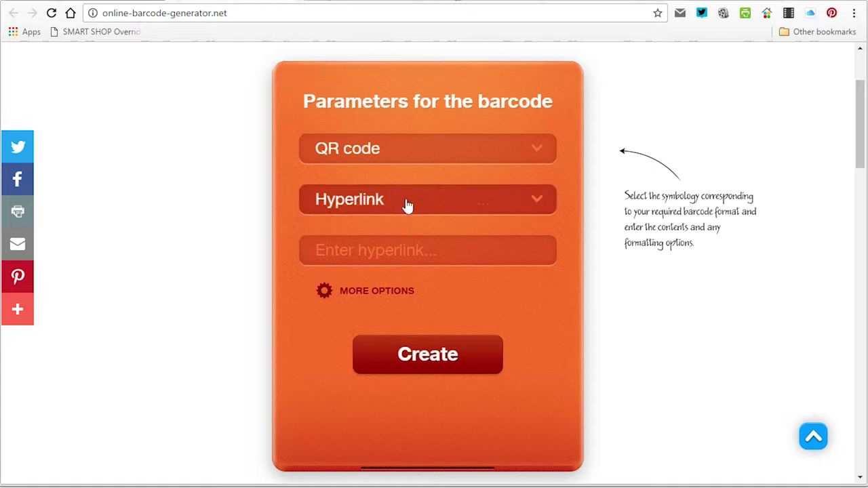
pyautogui.click(404, 261)
pyautogui.write('www.s')
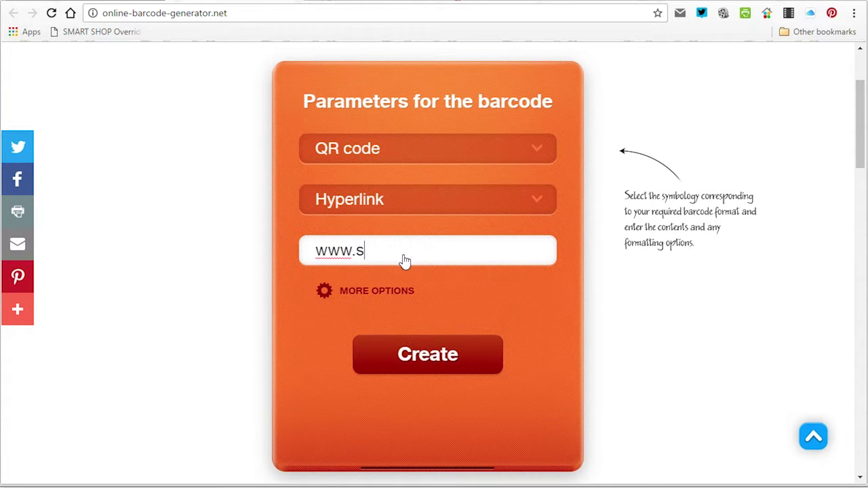
pyautogui.write('mdizajn.com')
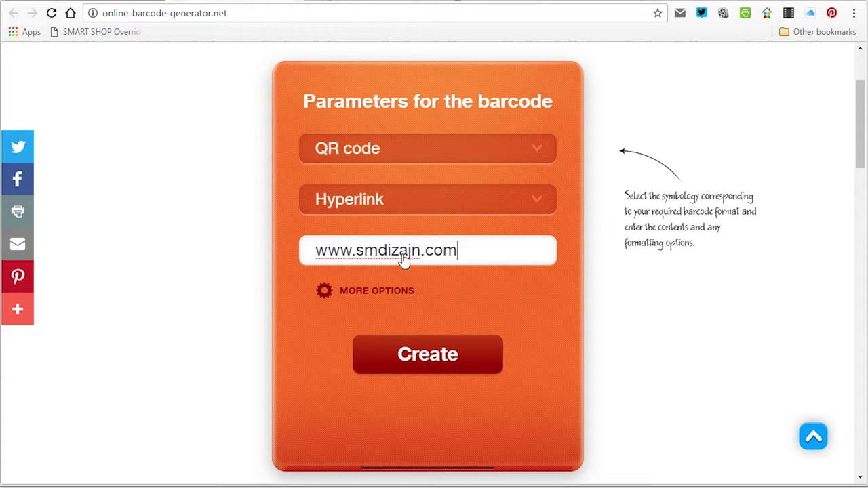
pyautogui.click(471, 366)
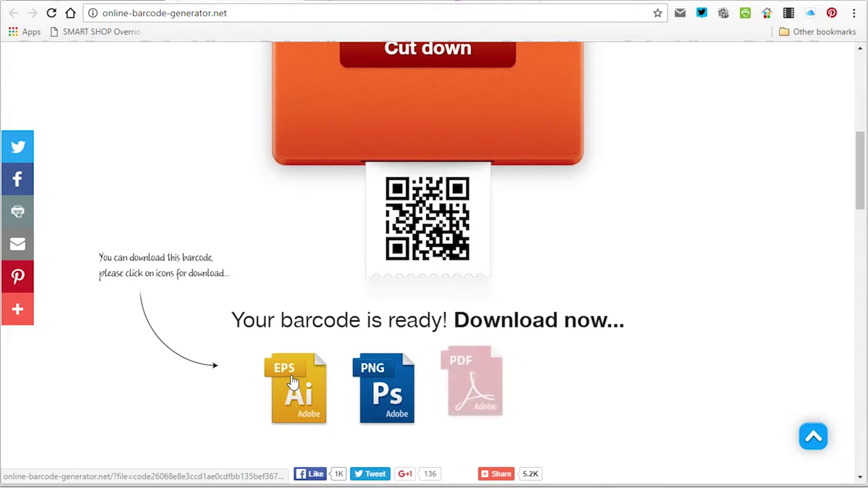
pyautogui.click(294, 381)
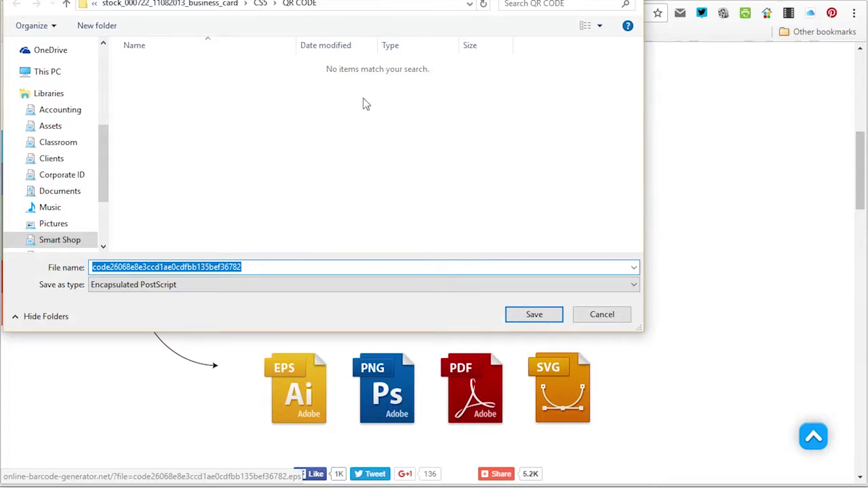
pyautogui.click(522, 318)
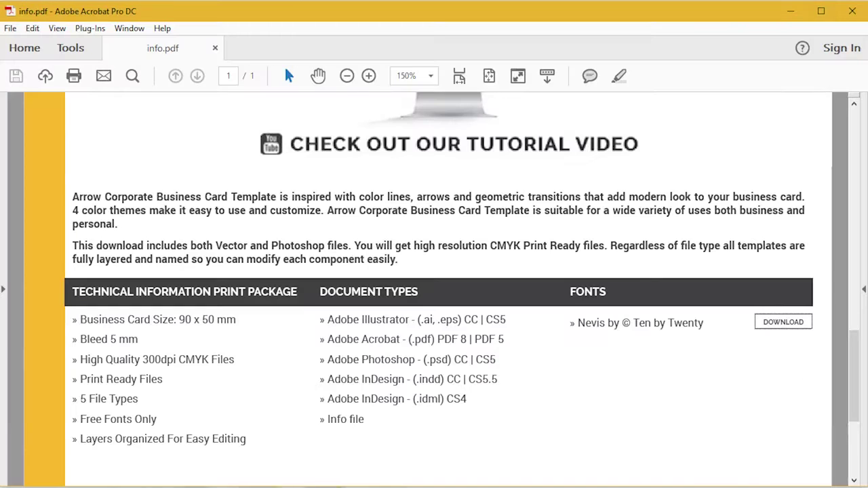
# Step: Put the info PDF out of view and open the QR CODE folder inside the business card's CS5 folder
pyautogui.click(790, 16)
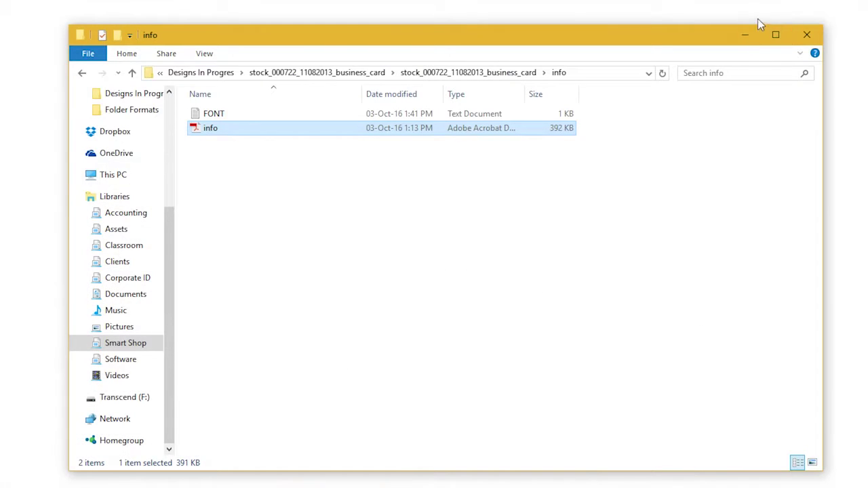
pyautogui.click(746, 37)
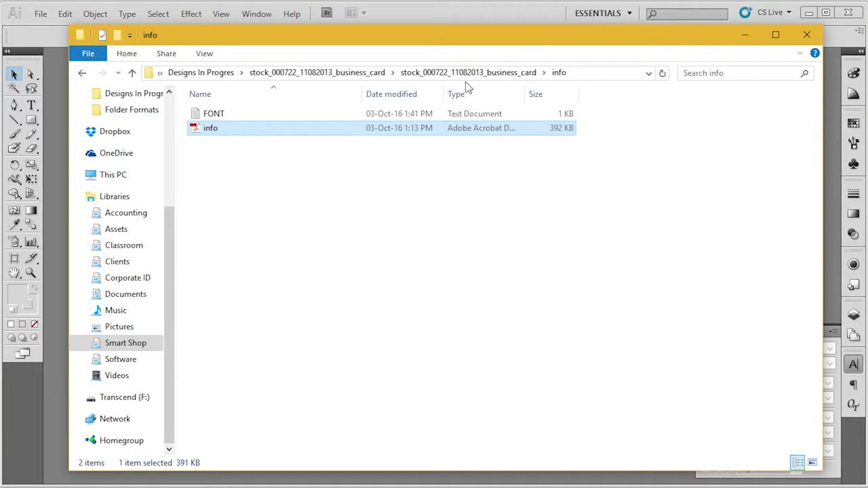
pyautogui.click(468, 76)
pyautogui.click(311, 124)
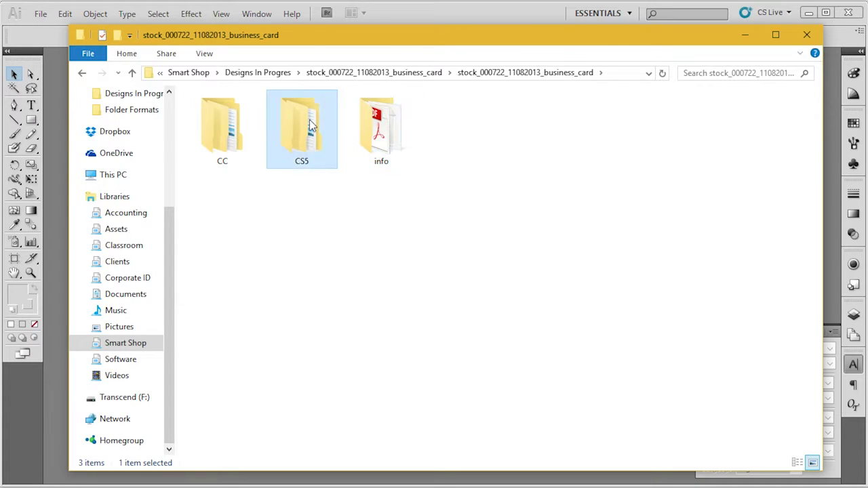
pyautogui.doubleClick(310, 123)
pyautogui.click(281, 203)
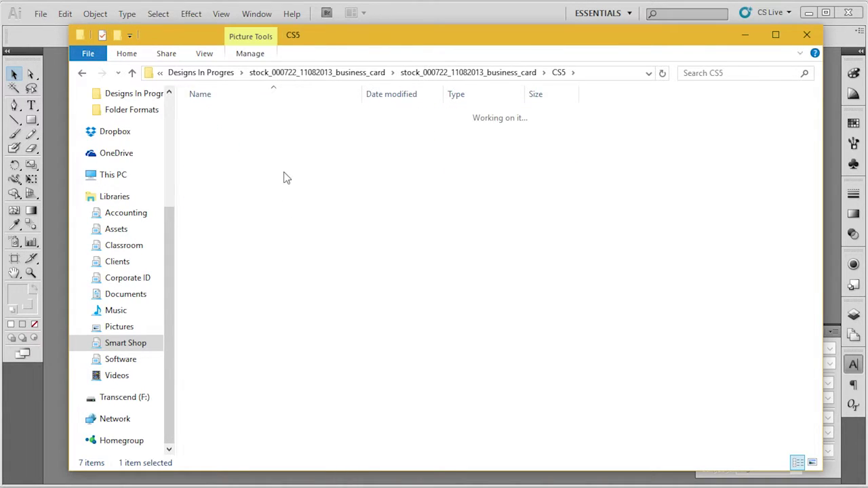
# Step: Open the generated QR code EPS file in Illustrator, leaving its missing RGB profile as is without colour management
pyautogui.moveTo(345, 40); pyautogui.dragTo(475, 71)
pyautogui.click(383, 176)
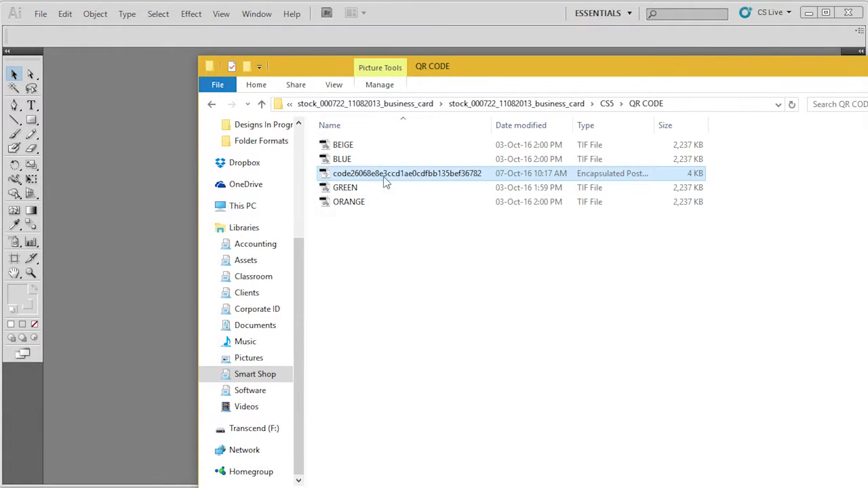
pyautogui.moveTo(364, 177); pyautogui.dragTo(102, 146)
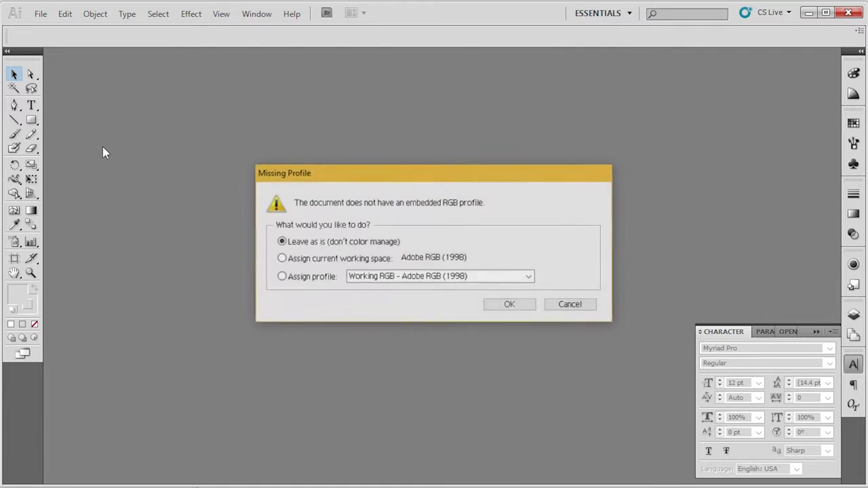
pyautogui.click(501, 307)
# Step: Ungroup the QR code artwork and delete the white background square behind it
pyautogui.hotkey('ctrl', 'a')
pyautogui.scroll(5, 498, 222)
pyautogui.rightClick(460, 201)
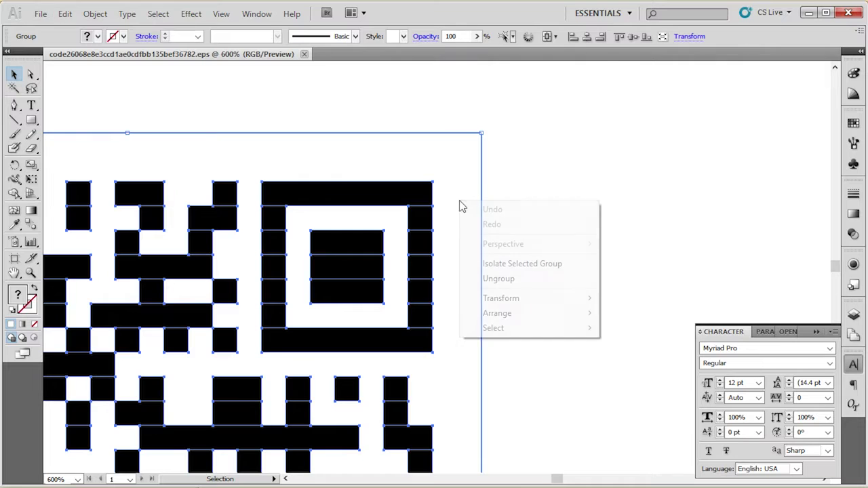
pyautogui.click(497, 278)
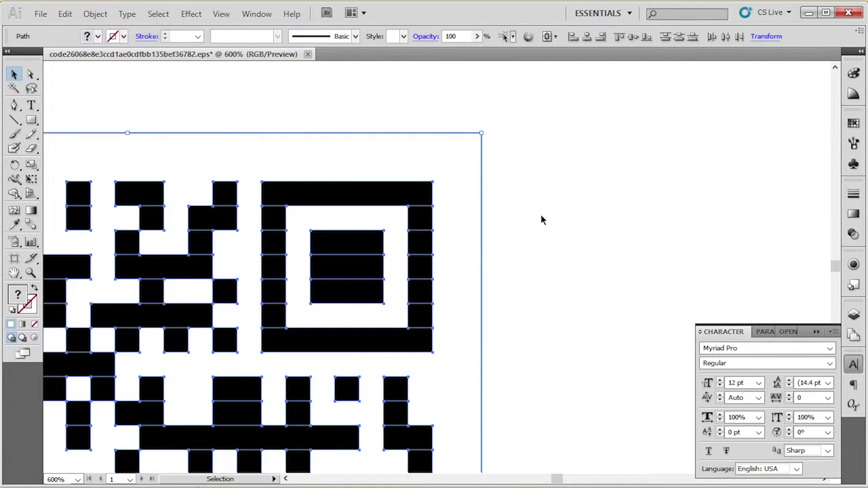
pyautogui.click(540, 197)
pyautogui.scroll(-1, 538, 197)
pyautogui.click(508, 185)
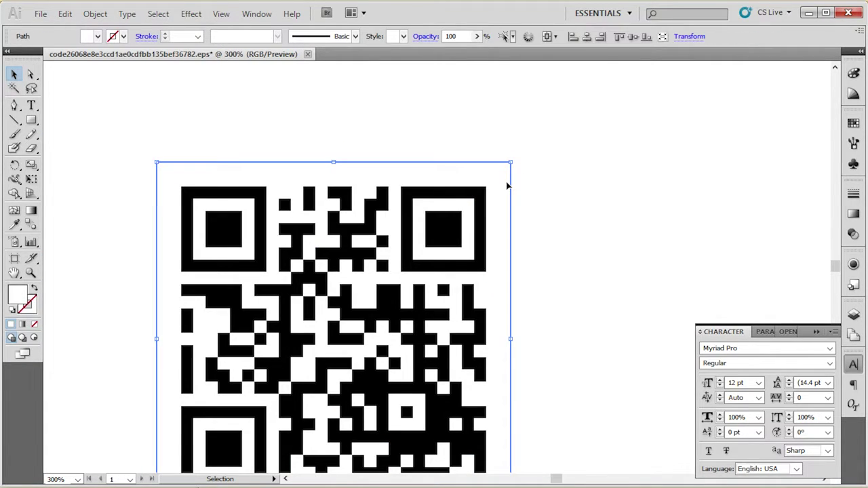
pyautogui.press('Delete')
# Step: Merge all the black QR code pieces with the Pathfinder's Unite shape mode
pyautogui.scroll(-1, 515, 136)
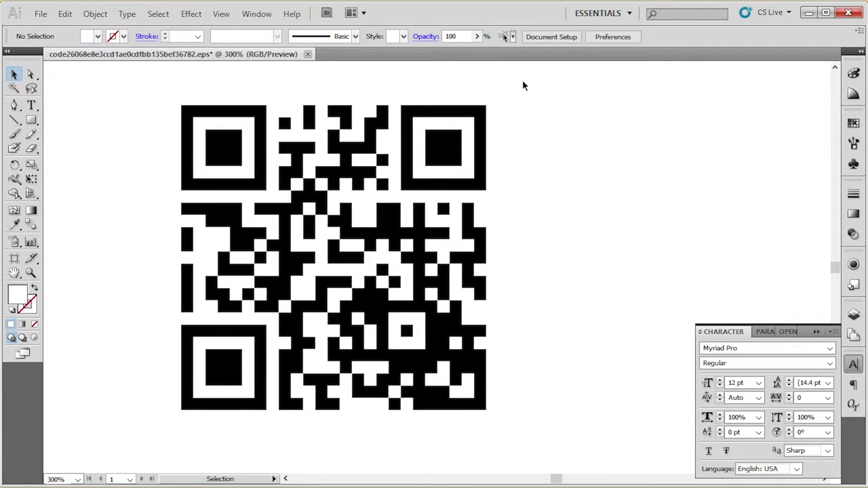
pyautogui.moveTo(522, 80); pyautogui.dragTo(148, 420)
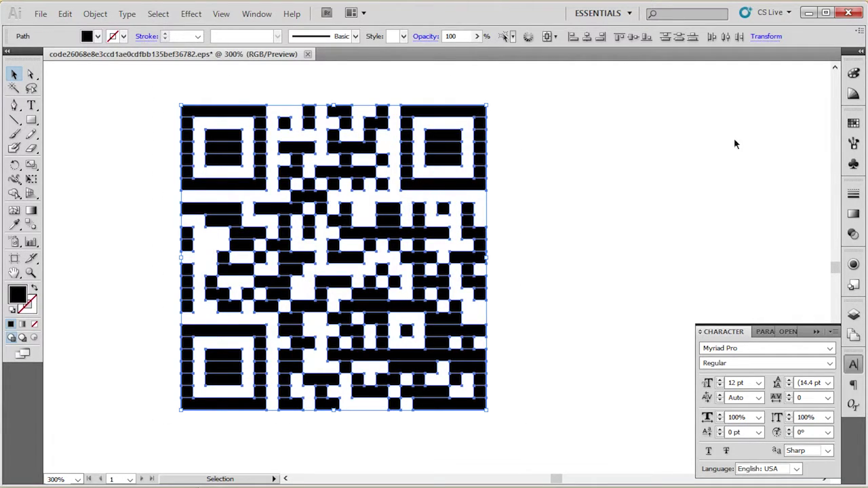
pyautogui.click(263, 19)
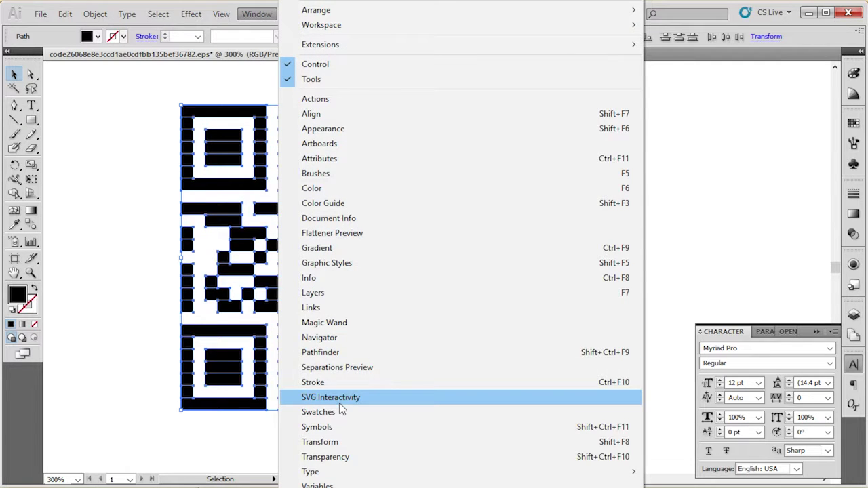
pyautogui.click(339, 354)
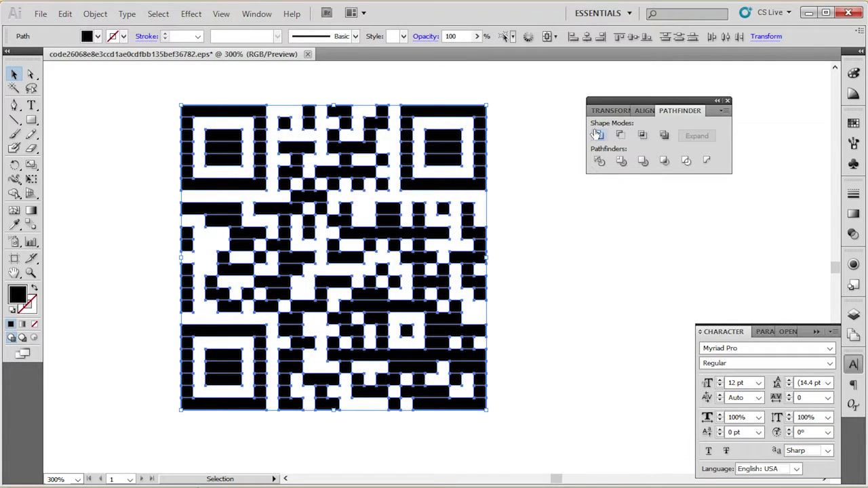
pyautogui.click(597, 134)
pyautogui.click(525, 161)
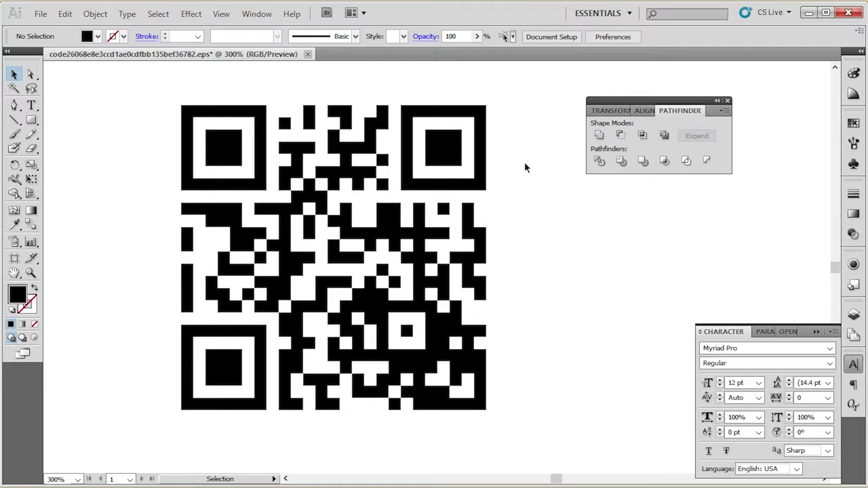
# Step: Ungroup the merged QR code and group the three solid squares inside its corner markers
pyautogui.rightClick(458, 145)
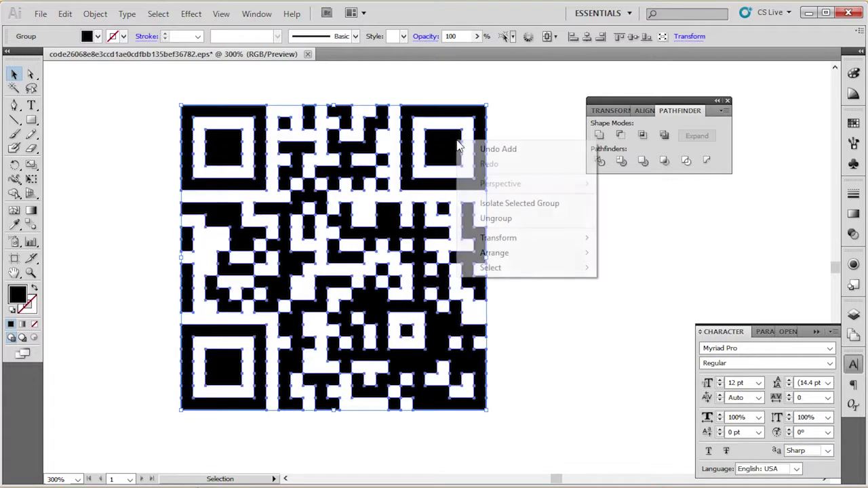
pyautogui.click(485, 218)
pyautogui.click(580, 217)
pyautogui.click(448, 158)
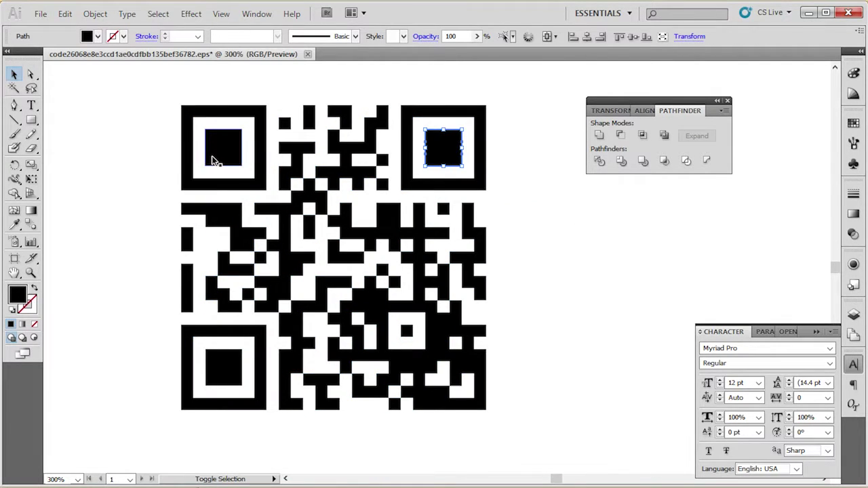
pyautogui.keyDown('shift'); pyautogui.click(213, 152); pyautogui.keyUp('shift')
pyautogui.keyDown('shift'); pyautogui.click(226, 367); pyautogui.keyUp('shift')
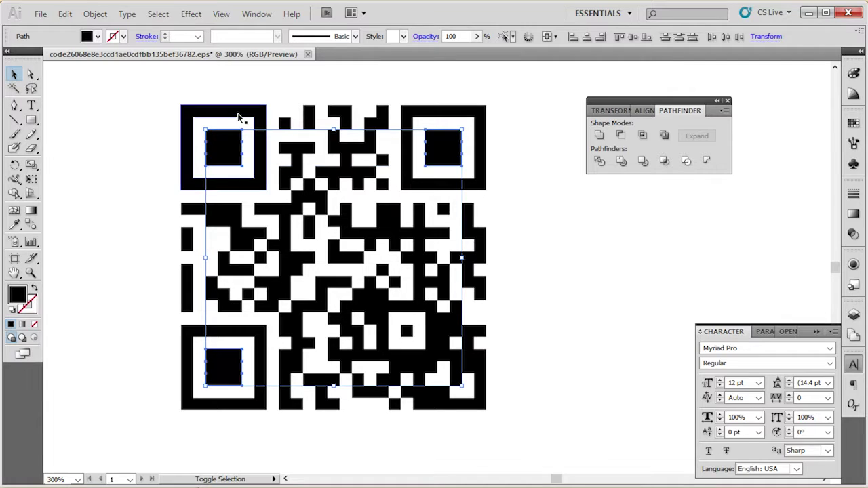
pyautogui.hotkey('ctrl', 'g')
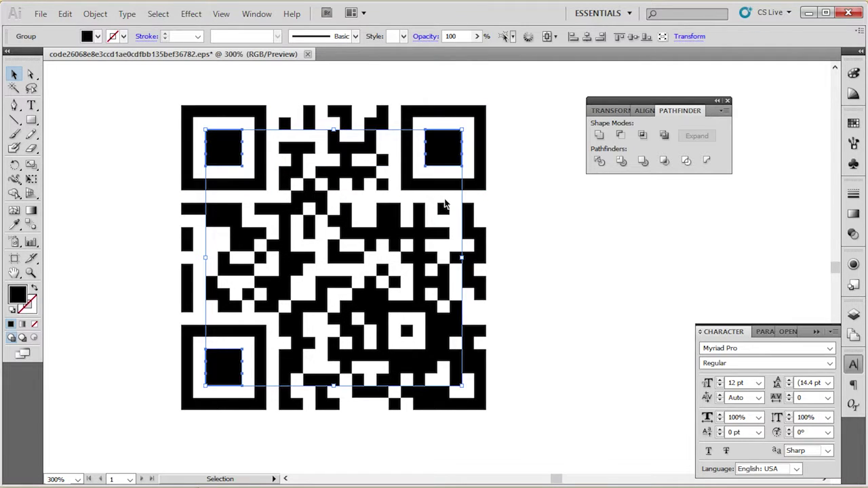
# Step: Group the rest of the QR code separately from the corner markers' inner squares, check both groups, and close the Pathfinder
pyautogui.moveTo(118, 90); pyautogui.dragTo(504, 433)
pyautogui.keyDown('shift'); pyautogui.click(459, 152); pyautogui.keyUp('shift')
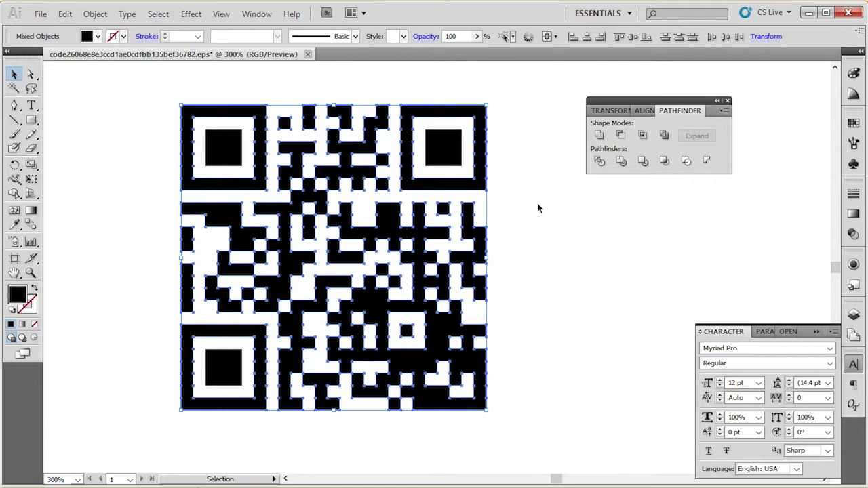
pyautogui.click(537, 202)
pyautogui.click(460, 160)
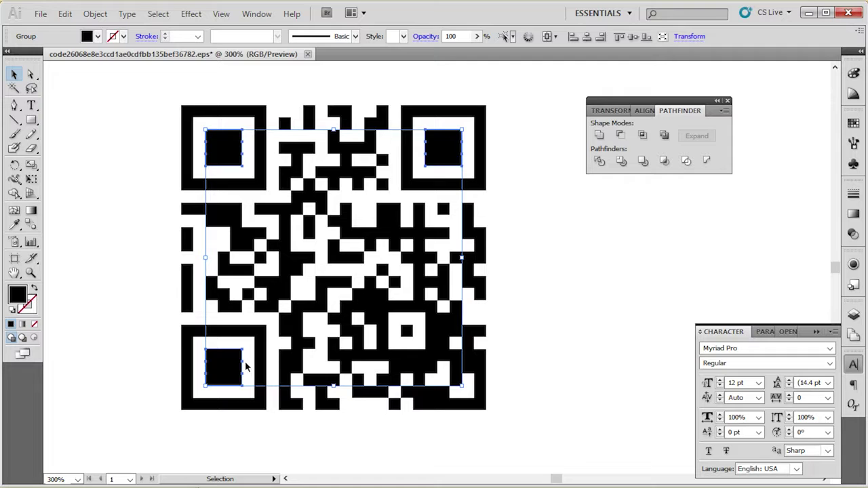
pyautogui.click(416, 239)
pyautogui.click(524, 252)
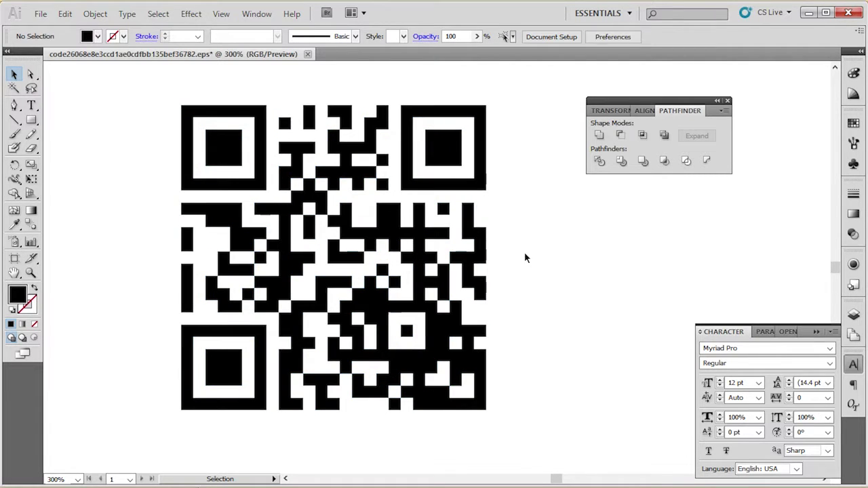
pyautogui.click(727, 102)
# Step: Fit the artboard to the selected QR code artwork
pyautogui.hotkey('ctrl', '1')
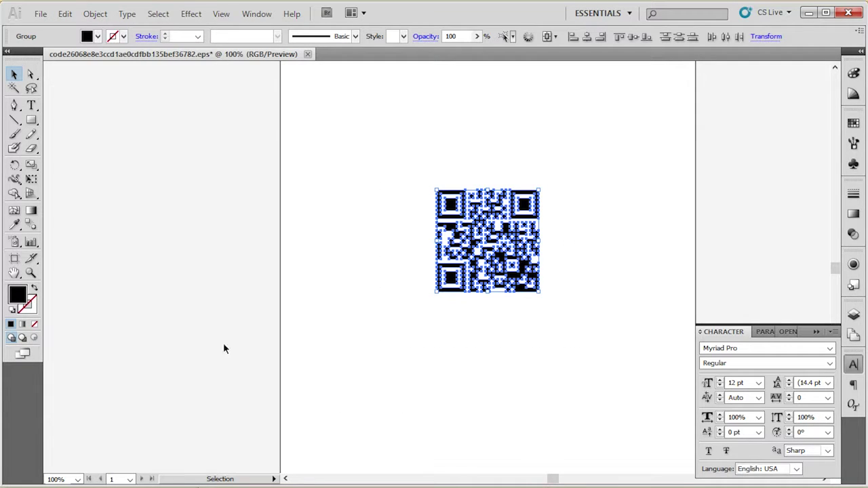
pyautogui.click(15, 261)
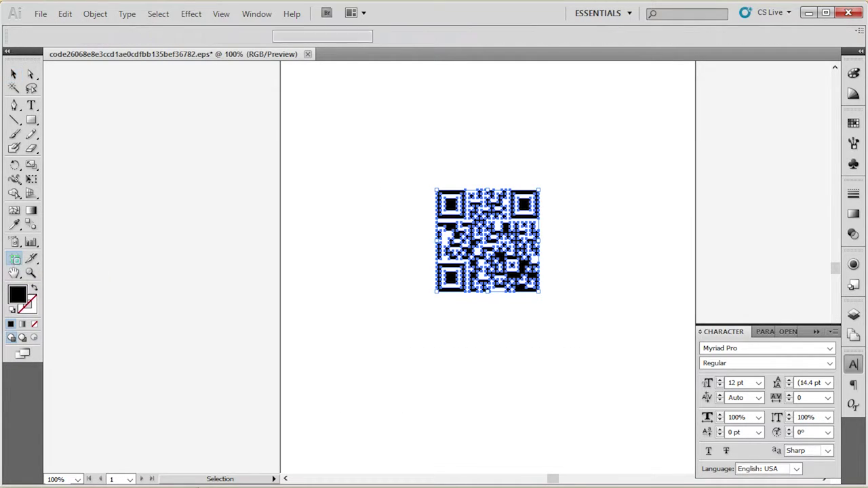
pyautogui.click(149, 39)
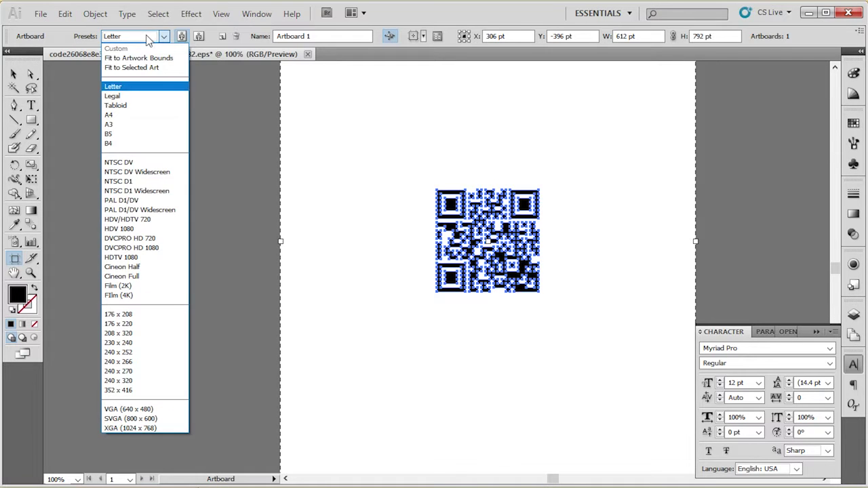
pyautogui.click(143, 70)
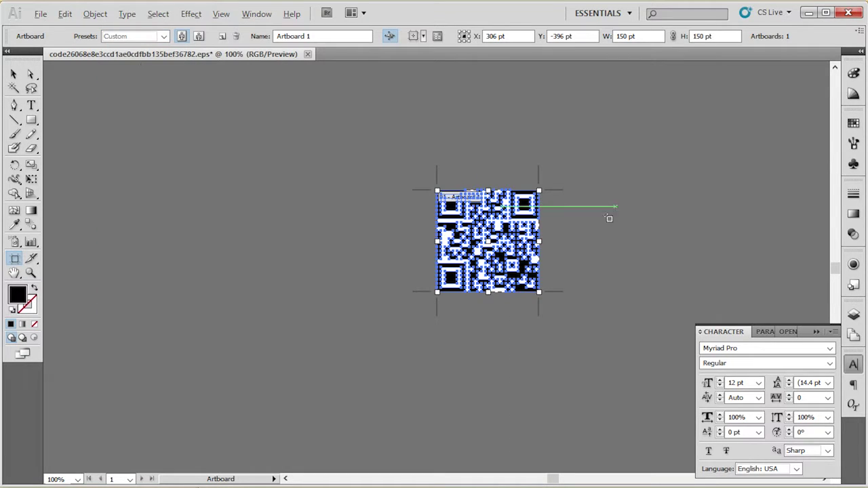
# Step: Constrain the artboard's proportions and set its width to 200 pt
pyautogui.scroll(3, 548, 194)
pyautogui.doubleClick(650, 38)
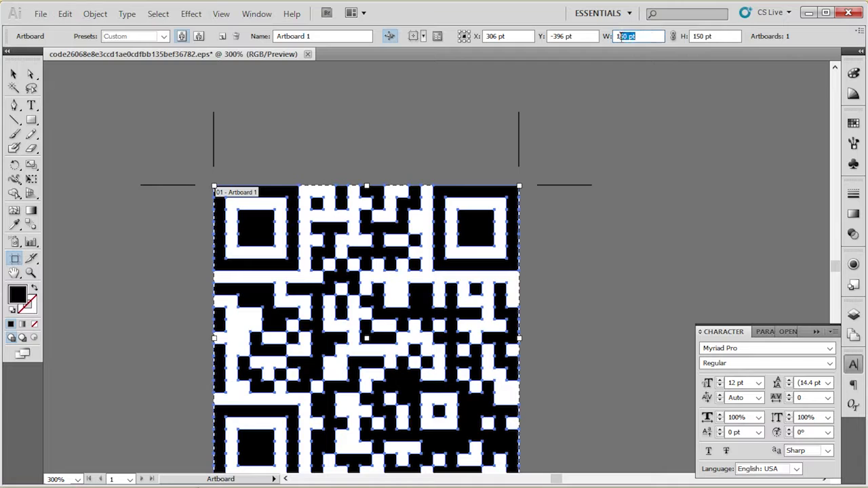
pyautogui.moveTo(649, 38); pyautogui.dragTo(594, 39)
pyautogui.write('200')
pyautogui.press('Return')
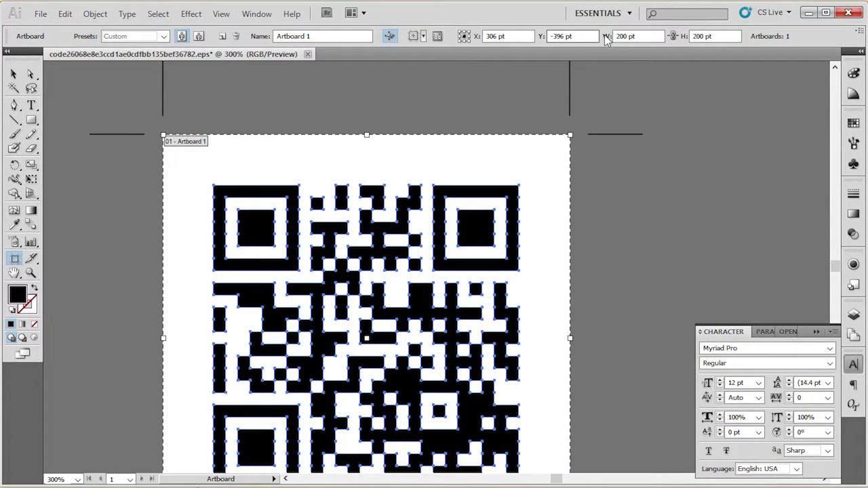
# Step: Set the artboard's width to 180 pt with proportions constrained, and return to the Selection tool with nothing selected
pyautogui.moveTo(651, 37); pyautogui.dragTo(604, 31)
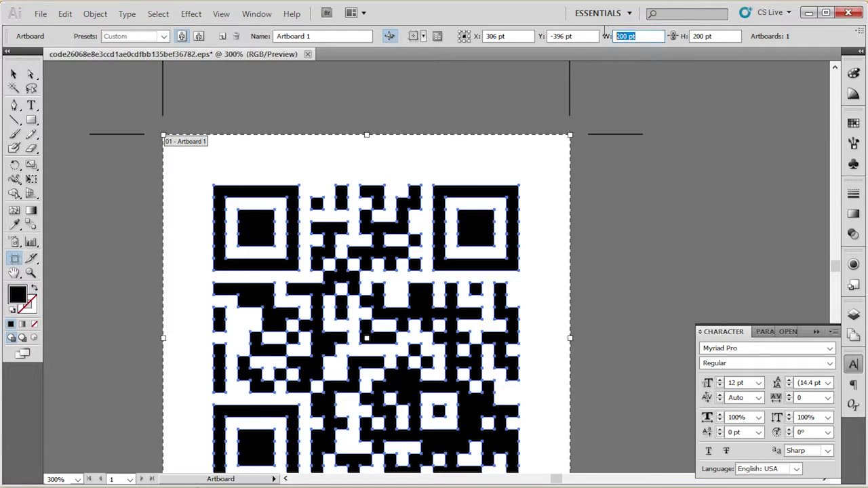
pyautogui.write('180')
pyautogui.press('Return')
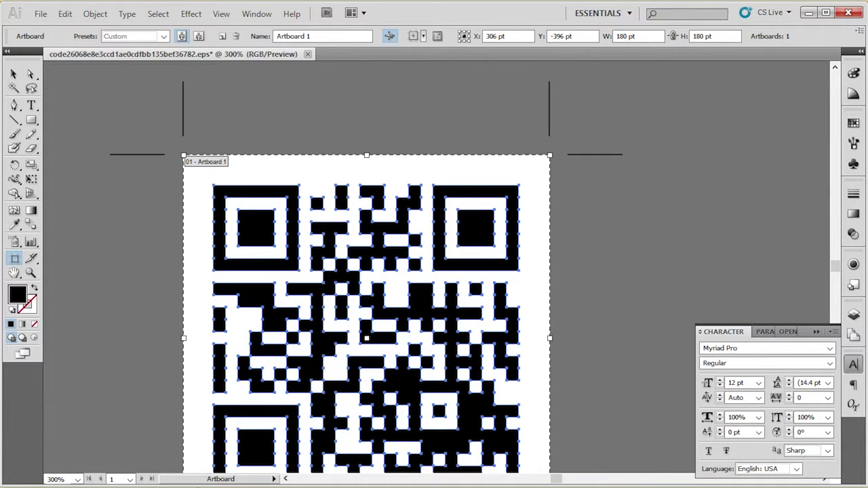
pyautogui.click(14, 73)
pyautogui.click(323, 127)
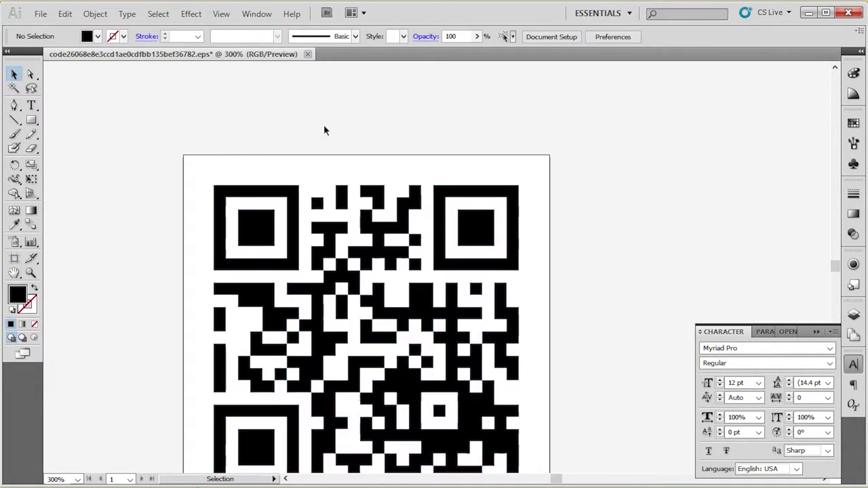
pyautogui.hotkey('ctrl', '-')
pyautogui.hotkey('ctrl', '+')
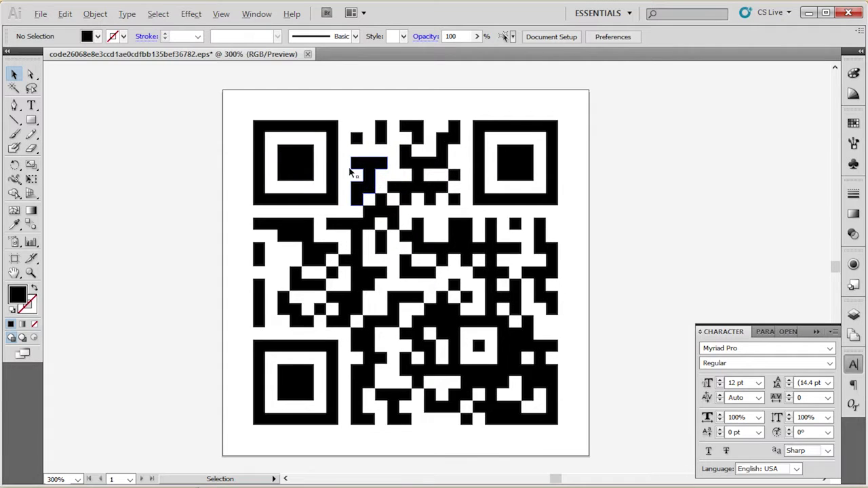
# Step: Convert the document's colour mode to CMYK
pyautogui.click(65, 14)
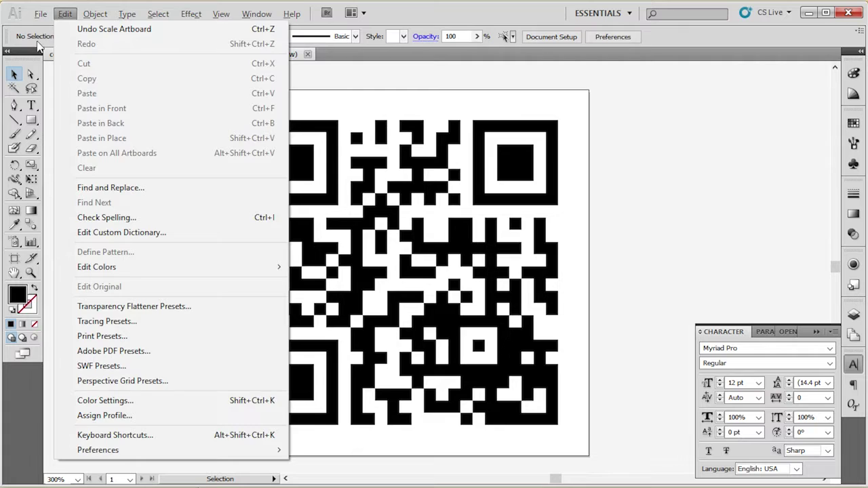
pyautogui.moveTo(40, 13)
pyautogui.moveTo(129, 357)
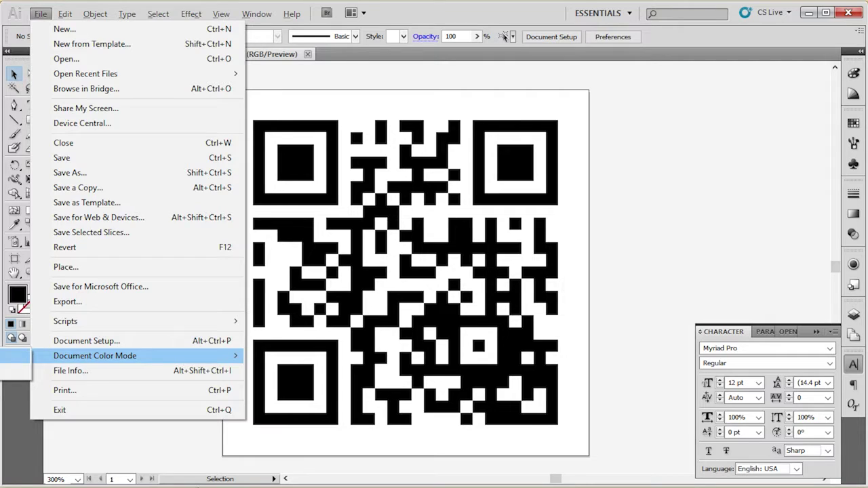
pyautogui.click(15, 355)
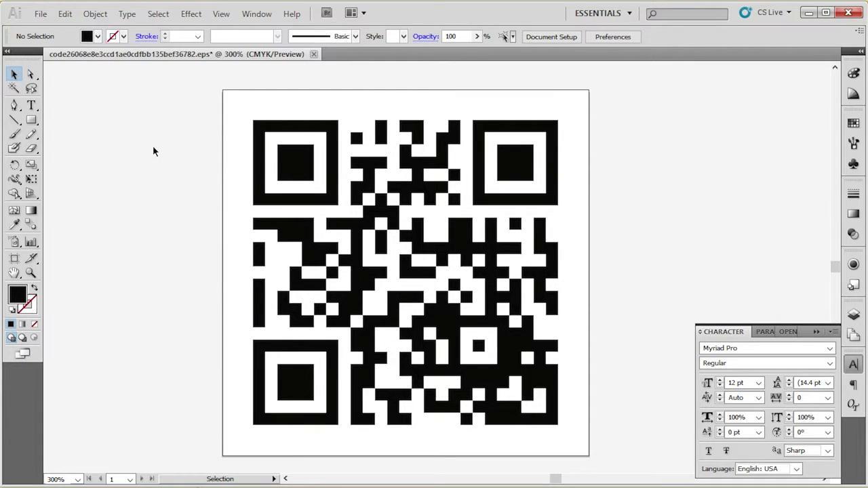
# Step: Set the fill of both QR code groups to pure black with C 0, M 0, Y 0 and K 100
pyautogui.click(293, 170)
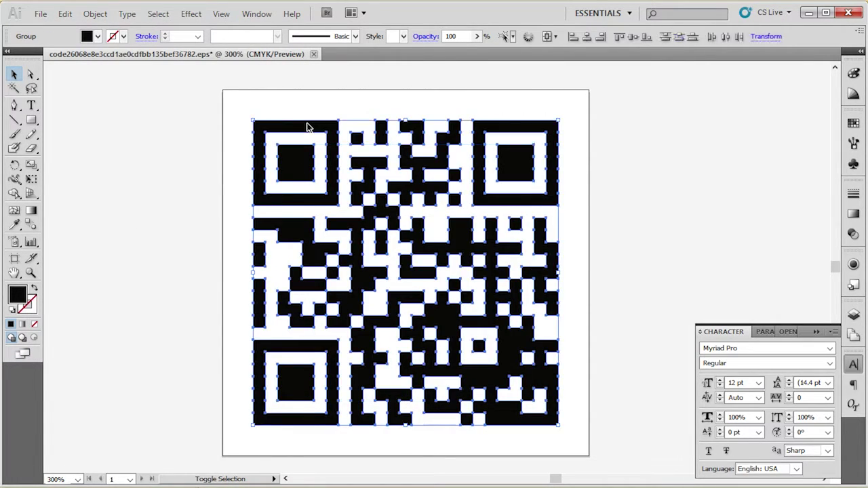
pyautogui.doubleClick(17, 293)
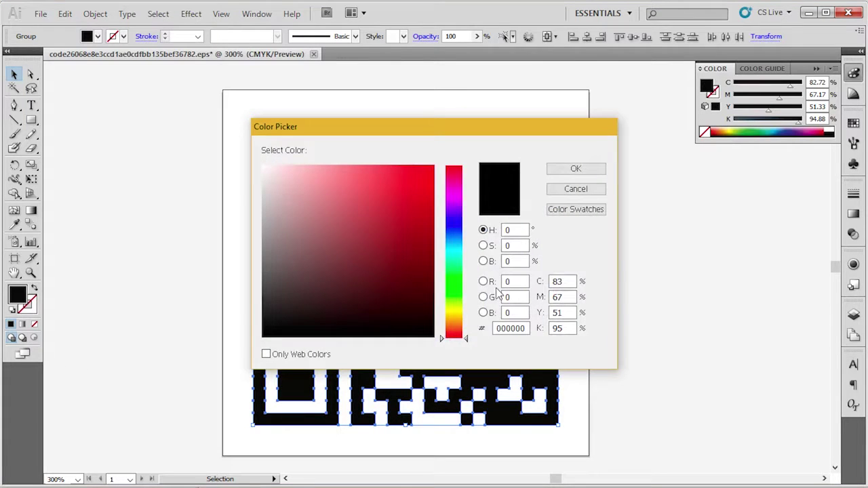
pyautogui.click(557, 281)
pyautogui.press('Tab')
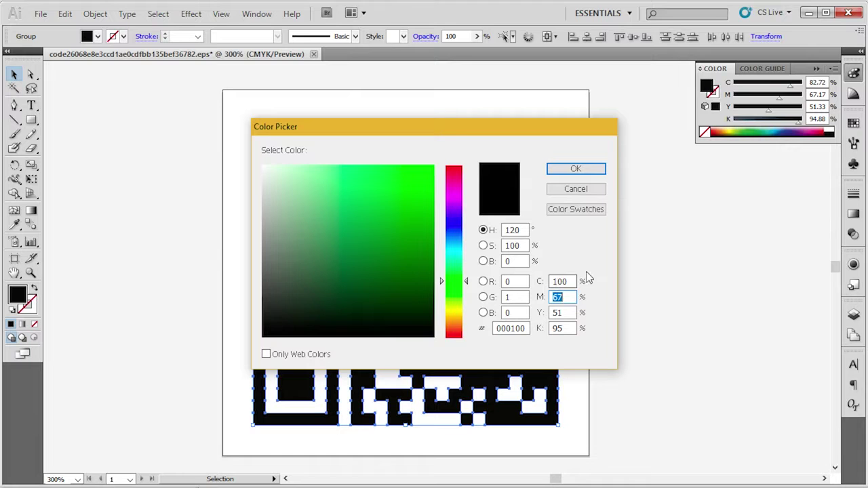
pyautogui.click(559, 281)
pyautogui.write('0')
pyautogui.press('Tab')
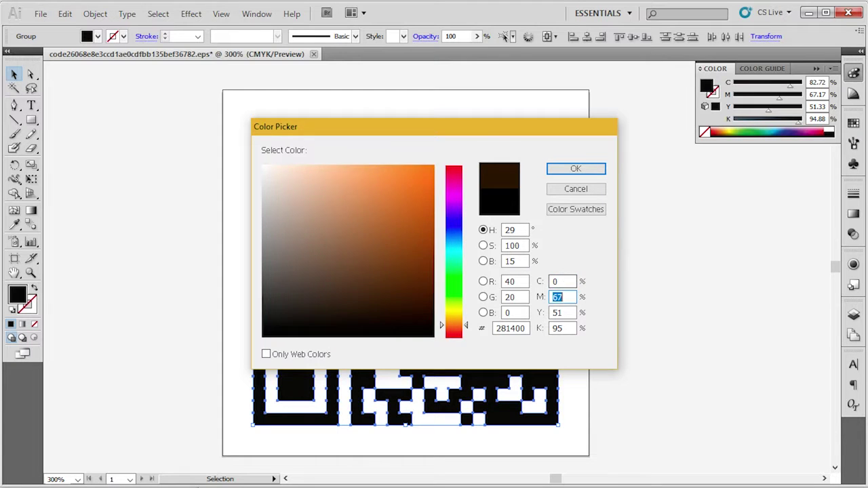
pyautogui.write('0')
pyautogui.press('Tab')
pyautogui.write('0')
pyautogui.press('Tab')
pyautogui.write('100')
pyautogui.press('Return')
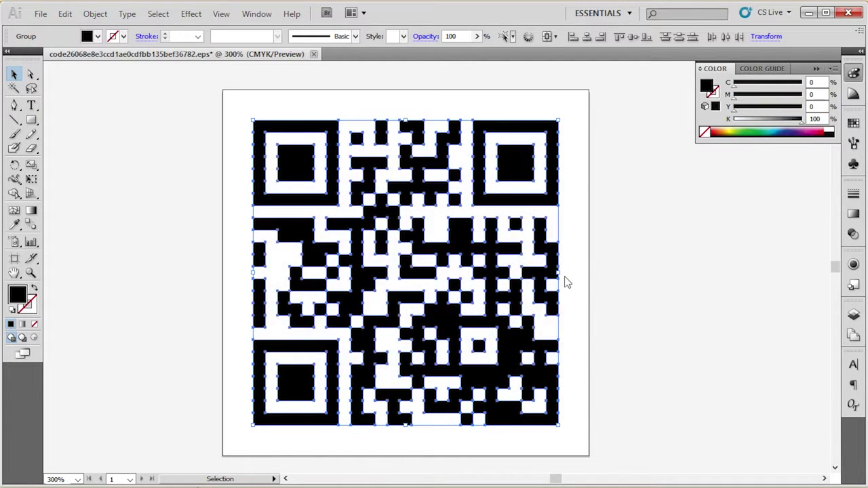
# Step: Save the QR code document in Adobe Illustrator (*.AI) format as MY QR CODE in the QR CODE folder
pyautogui.click(573, 270)
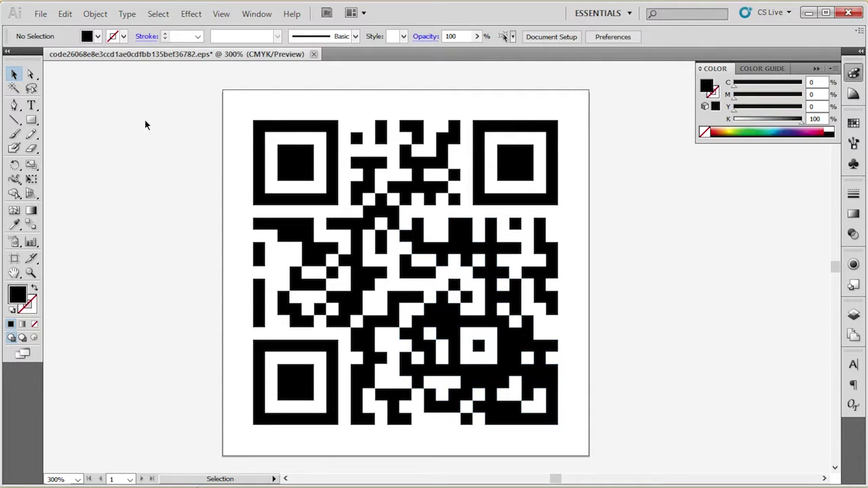
pyautogui.click(41, 14)
pyautogui.click(73, 168)
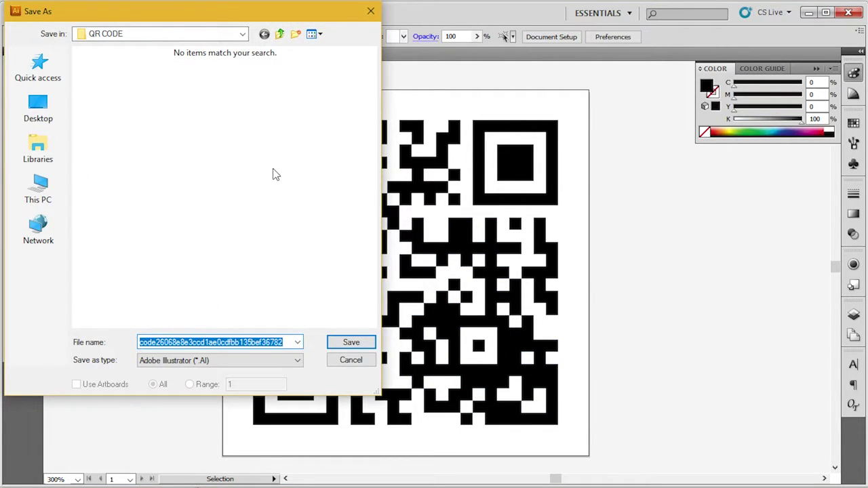
pyautogui.write('MY QR CODE')
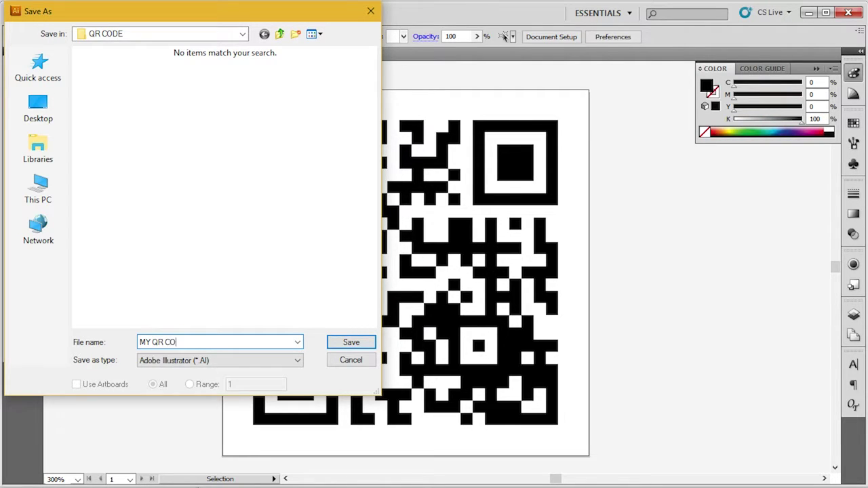
pyautogui.click(351, 343)
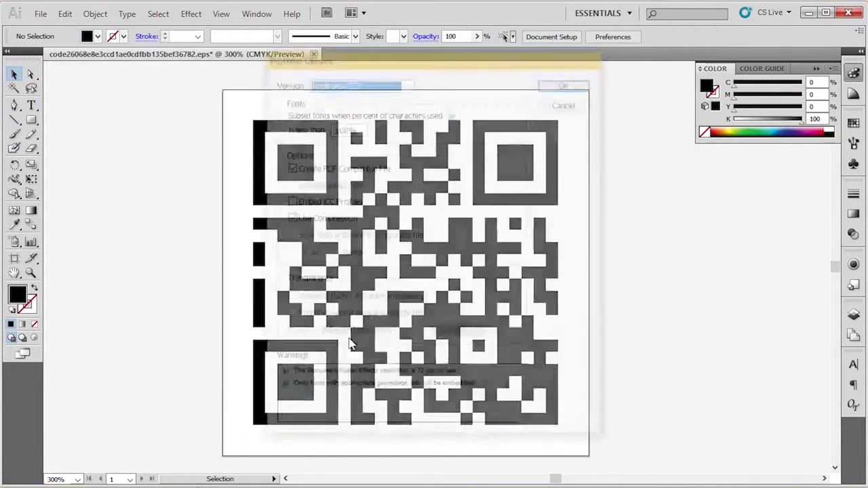
pyautogui.click(587, 83)
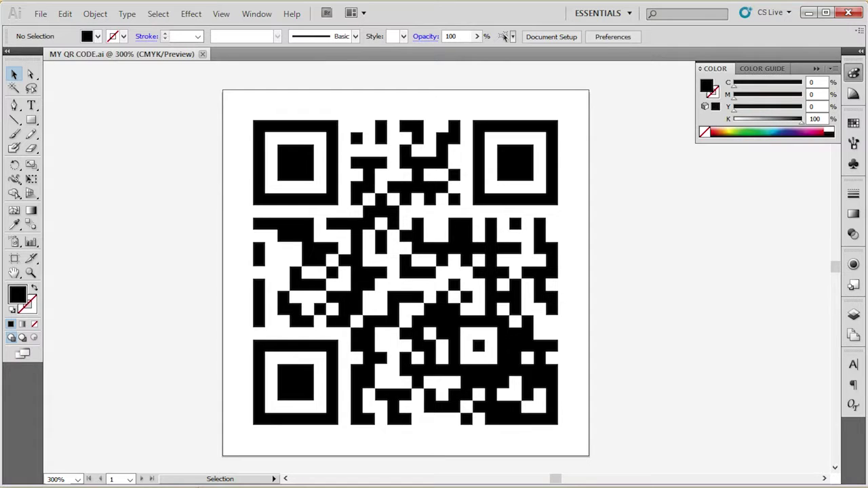
# Step: Open the BEIGE TIF file from the QR CODE folder in Photoshop
pyautogui.hotkey('alt', 'Tab')
pyautogui.click(442, 149)
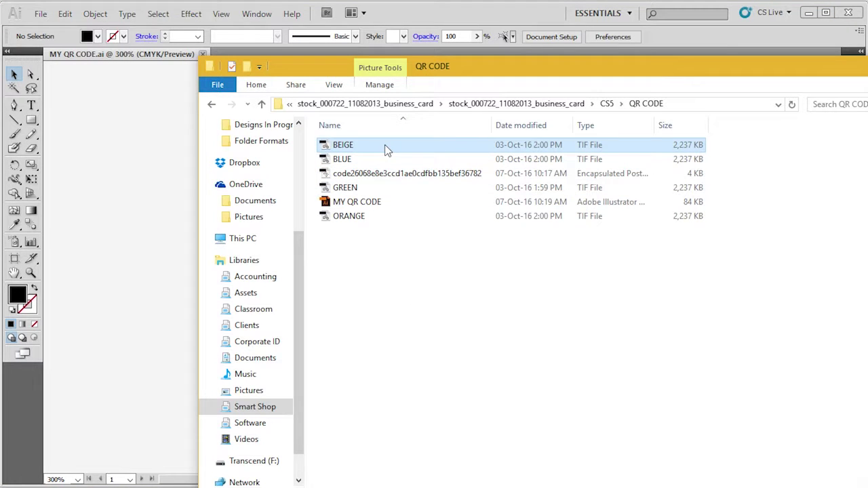
pyautogui.hotkey('alt', 'Tab')
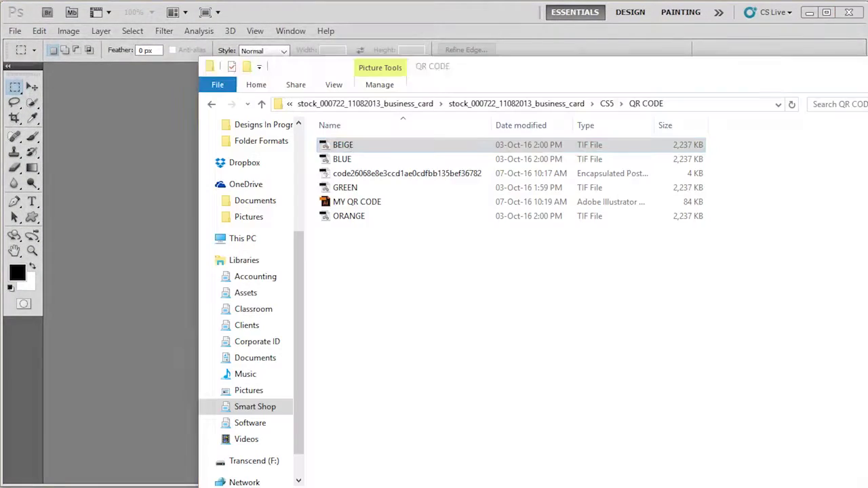
pyautogui.hotkey('alt', 'Tab')
pyautogui.click(420, 161)
pyautogui.click(414, 146)
pyautogui.moveTo(413, 146); pyautogui.dragTo(162, 141)
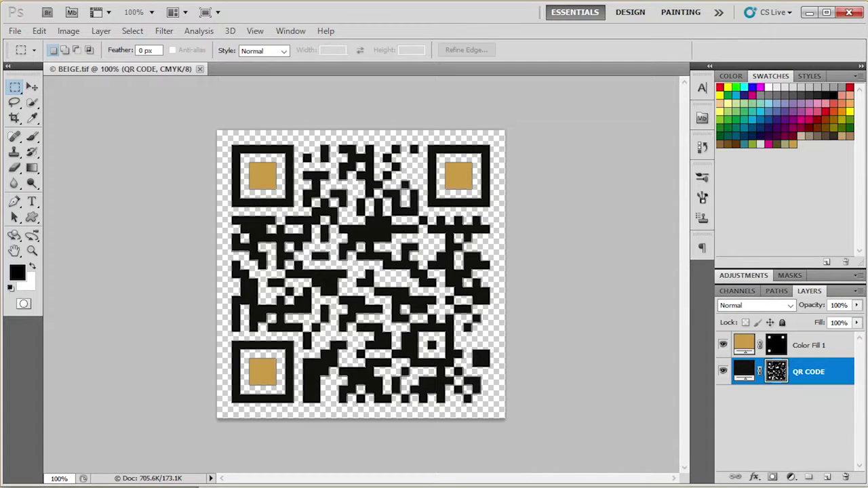
# Step: Hide the QR CODE and Color Fill 1 layers and make Color Fill 1 the active layer
pyautogui.click(32, 87)
pyautogui.click(763, 416)
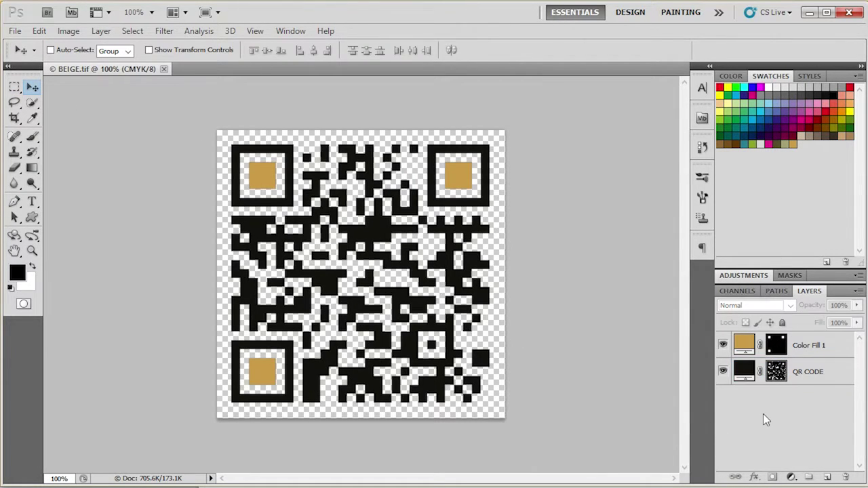
pyautogui.click(723, 372)
pyautogui.click(723, 346)
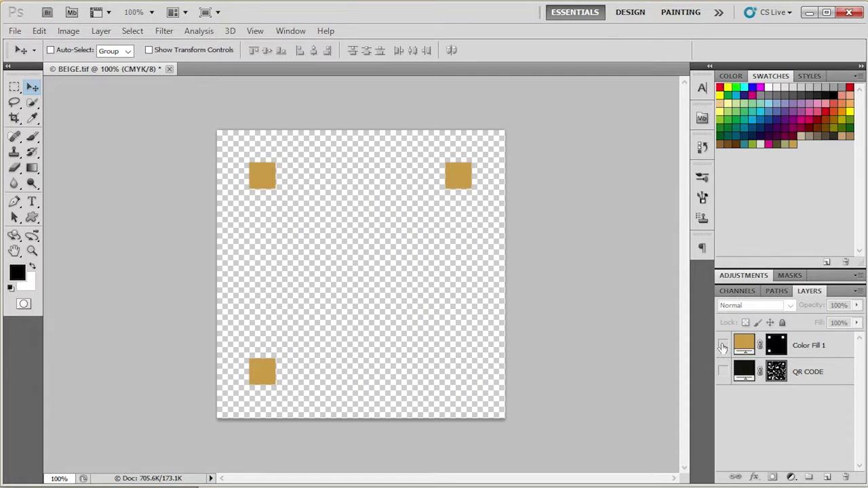
pyautogui.click(816, 345)
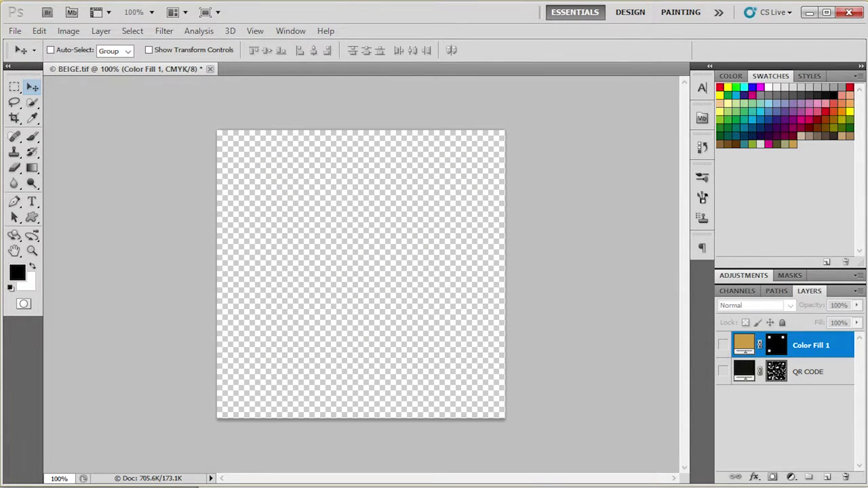
# Step: Switch back to Illustrator and copy the entire QR code artwork in MY QR CODE.ai
pyautogui.hotkey('alt', 'Tab')
pyautogui.moveTo(170, 87); pyautogui.dragTo(636, 472)
pyautogui.click(66, 14)
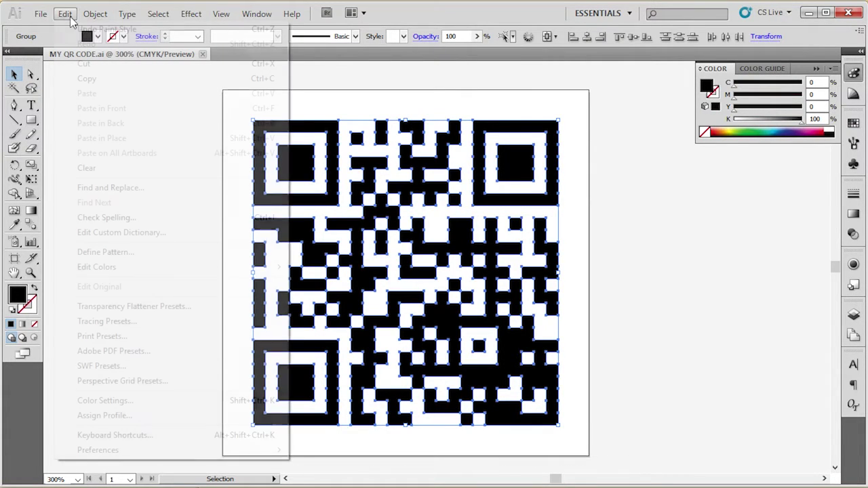
pyautogui.click(87, 78)
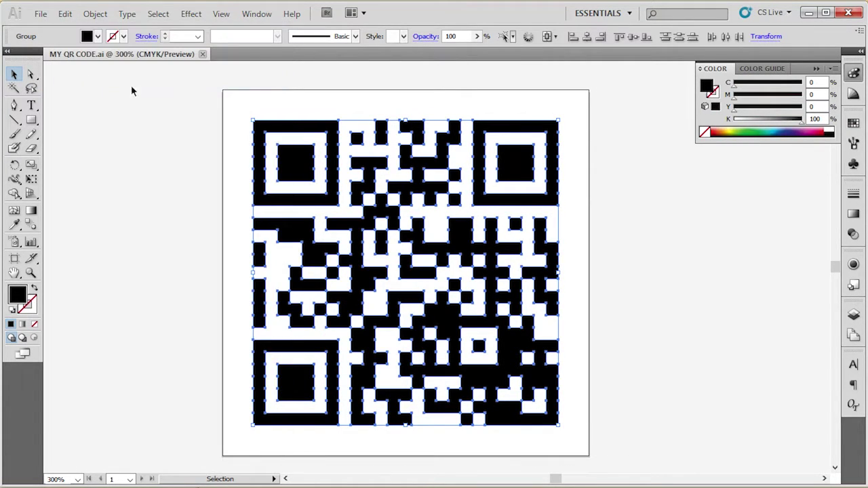
# Step: Return to BEIGE.tif in Photoshop and paste the copied QR code as a shape layer above Color Fill 1
pyautogui.click(810, 12)
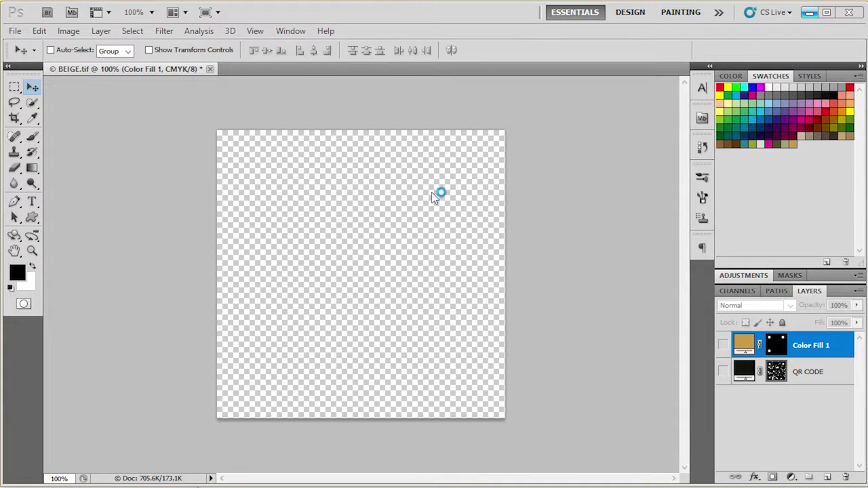
pyautogui.click(40, 31)
pyautogui.click(88, 145)
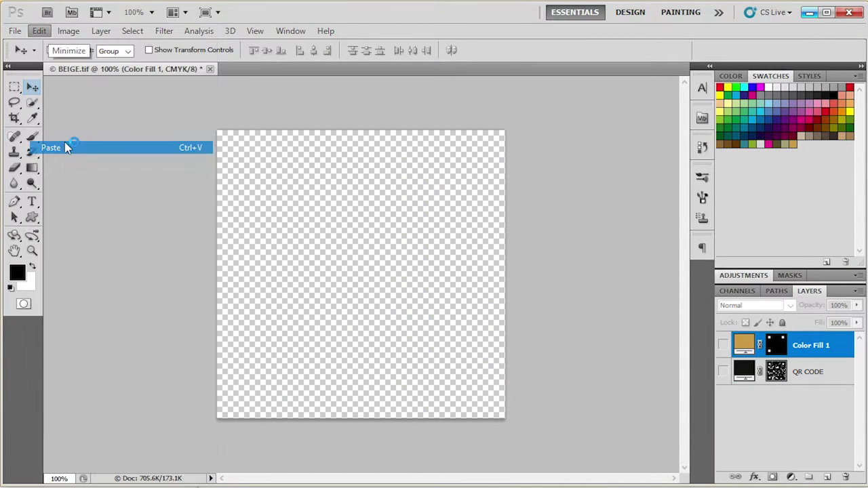
pyautogui.click(426, 151)
pyautogui.click(484, 102)
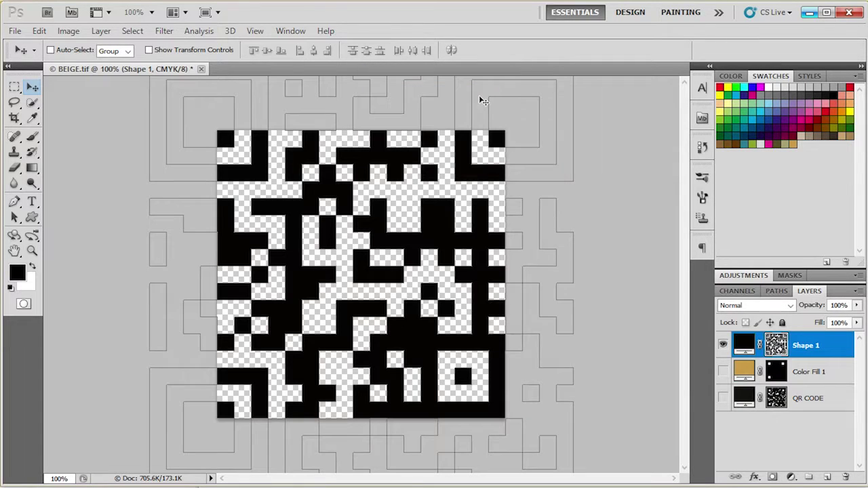
# Step: Delete the old Color Fill 1 and QR CODE layers
pyautogui.click(833, 374)
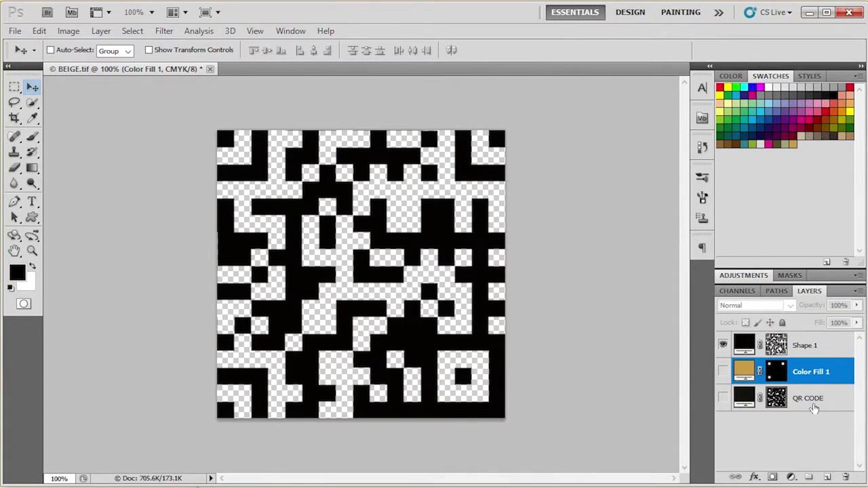
pyautogui.keyDown('shift'); pyautogui.click(834, 399); pyautogui.keyUp('shift')
pyautogui.moveTo(834, 399); pyautogui.dragTo(845, 477)
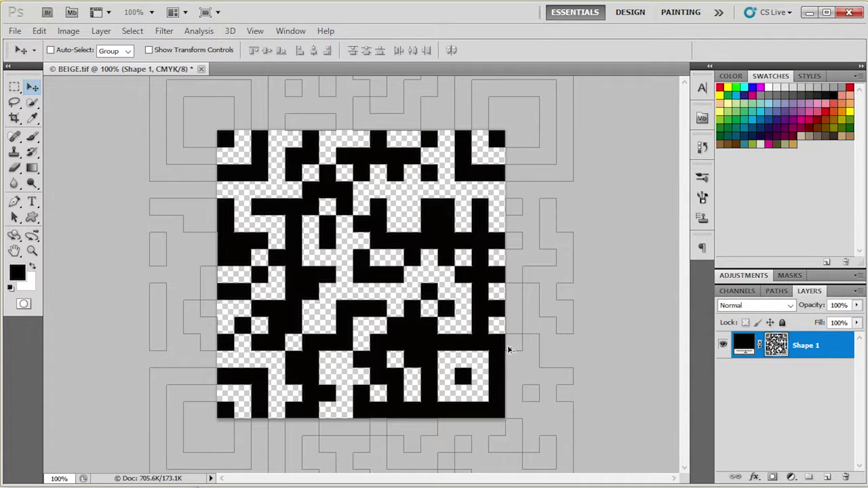
# Step: Scale the pasted QR code shape proportionally about its centre to about 59.62% so it fits inside the canvas
pyautogui.hotkey('ctrl', '-')
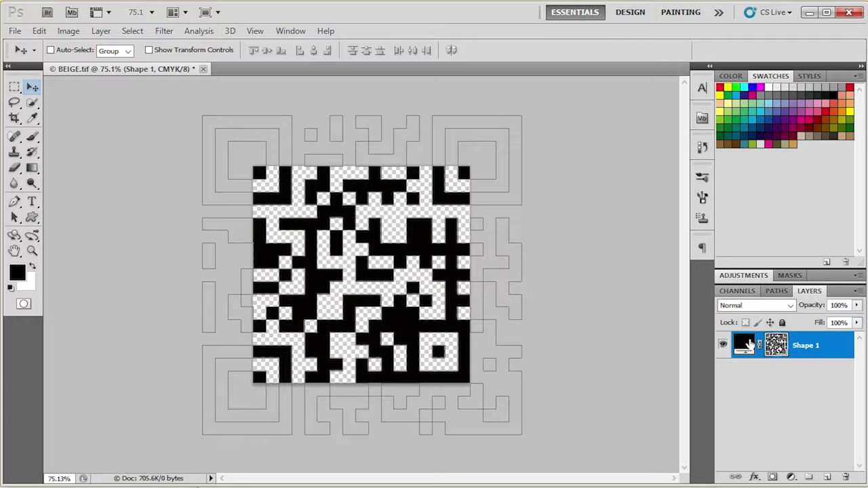
pyautogui.hotkey('ctrl', 't')
pyautogui.moveTo(523, 114); pyautogui.dragTo(449, 164)
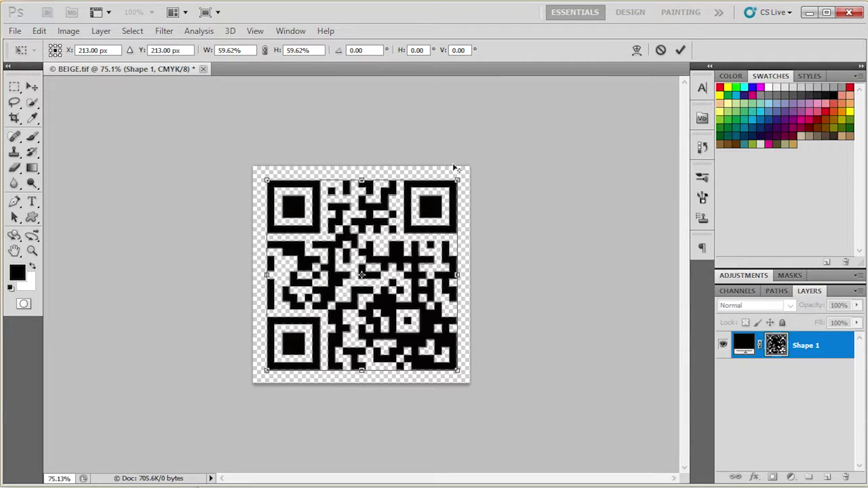
pyautogui.click(681, 51)
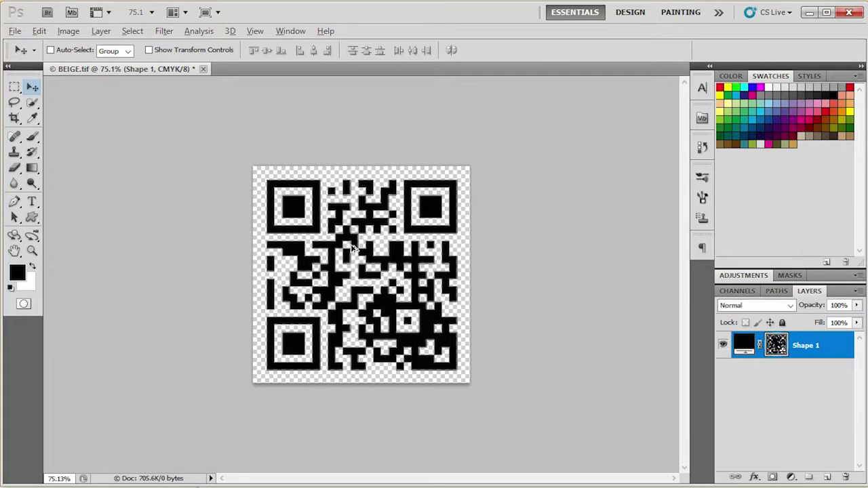
# Step: Duplicate the Shape 1 layer and hide the original
pyautogui.scroll(3, 353, 252)
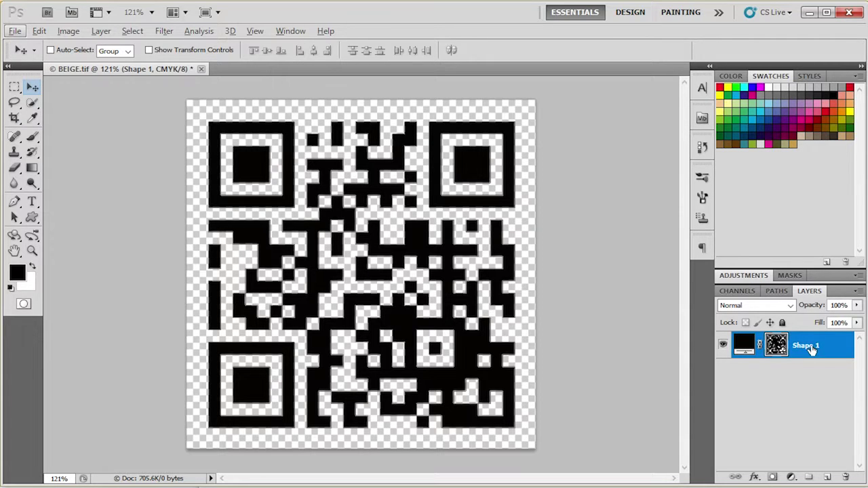
pyautogui.moveTo(812, 349); pyautogui.dragTo(826, 478)
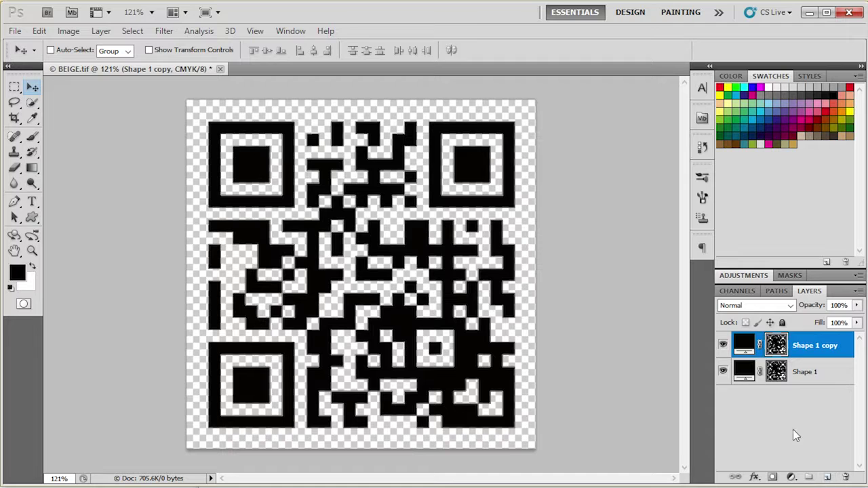
pyautogui.click(794, 430)
pyautogui.click(722, 372)
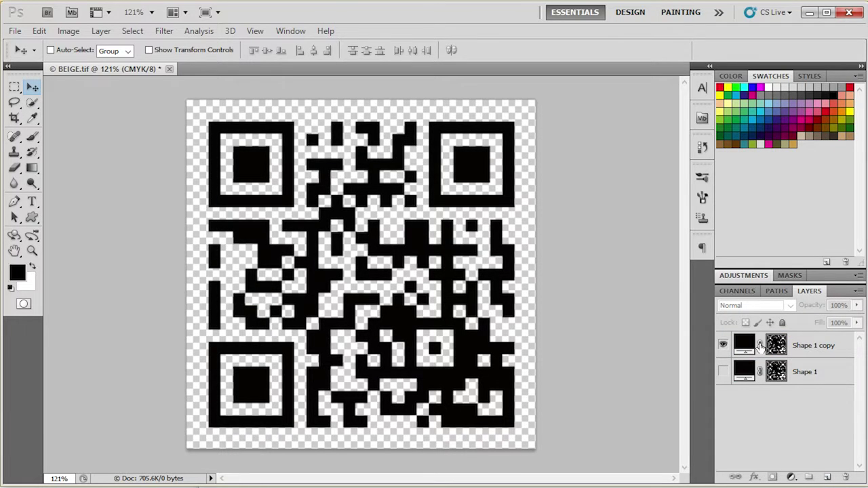
# Step: On the Shape 1 copy vector mask, delete the two upper corner frames and most of the code modules with the Path Selection tool
pyautogui.click(775, 345)
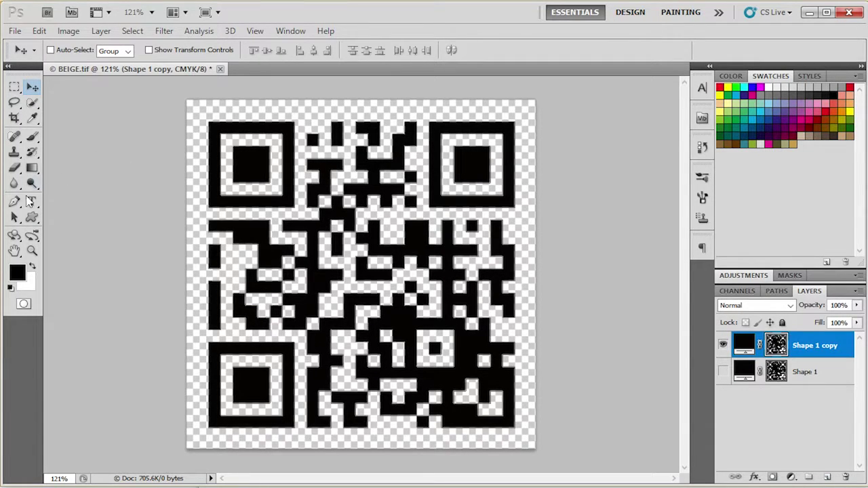
pyautogui.click(15, 218)
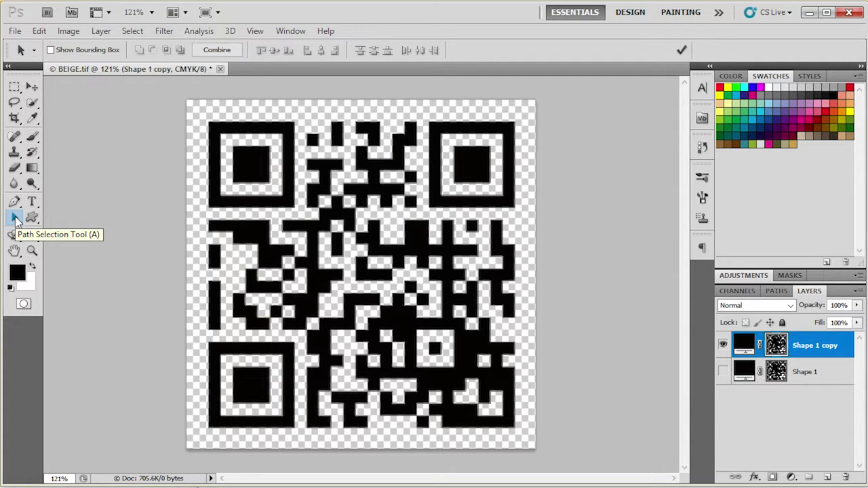
pyautogui.click(249, 170)
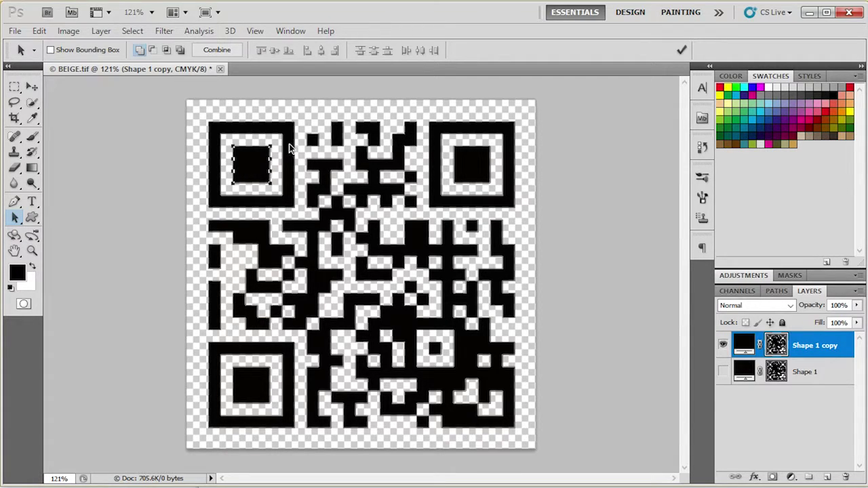
pyautogui.press('Delete')
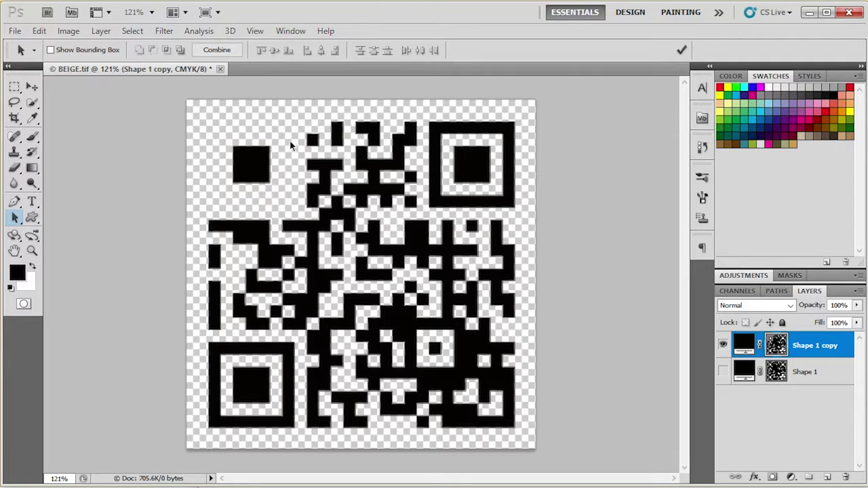
pyautogui.moveTo(329, 133); pyautogui.dragTo(523, 355)
pyautogui.press('Delete')
pyautogui.press('Delete')
pyautogui.click(483, 203)
pyautogui.press('Delete')
pyautogui.moveTo(192, 217); pyautogui.dragTo(423, 343)
pyautogui.press('Delete')
# Step: Delete the leftover modules and the lower-left corner frame from Shape 1 copy, keeping only the three solid corner squares
pyautogui.click(356, 400)
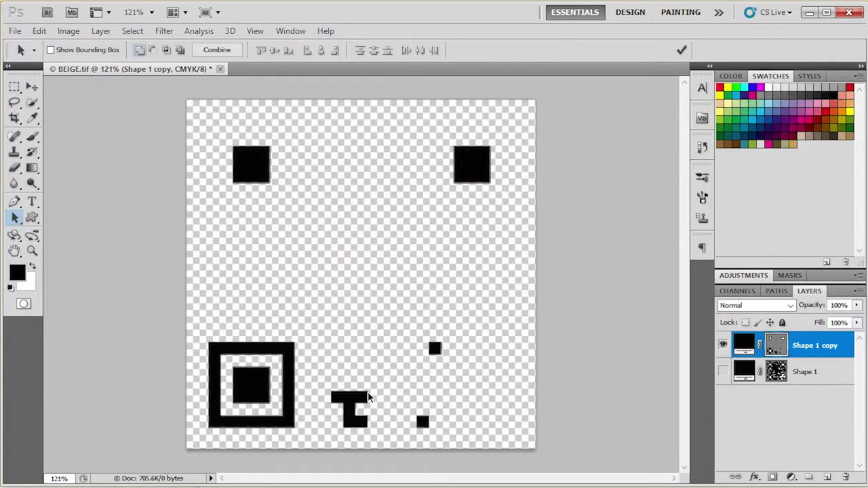
pyautogui.press('Delete')
pyautogui.click(434, 348)
pyautogui.press('Delete')
pyautogui.click(424, 422)
pyautogui.press('Delete')
pyautogui.click(291, 352)
pyautogui.press('Delete')
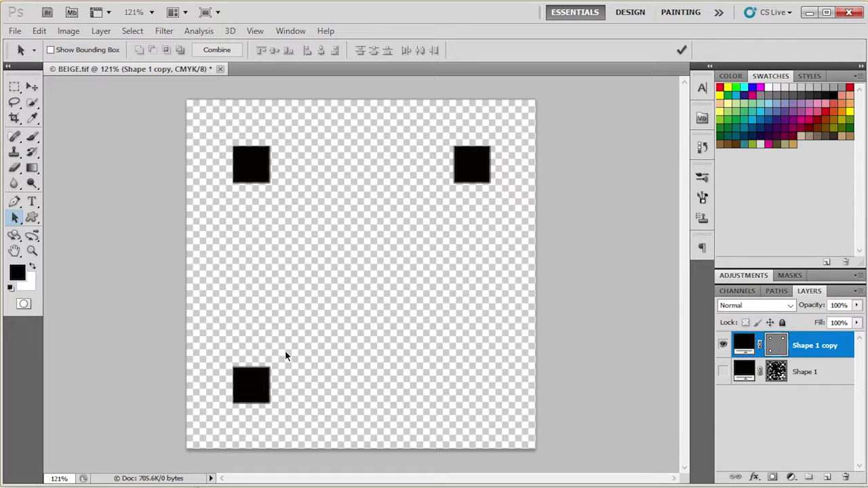
# Step: Hide Shape 1 copy, then show the original Shape 1 layer and make it active
pyautogui.click(723, 346)
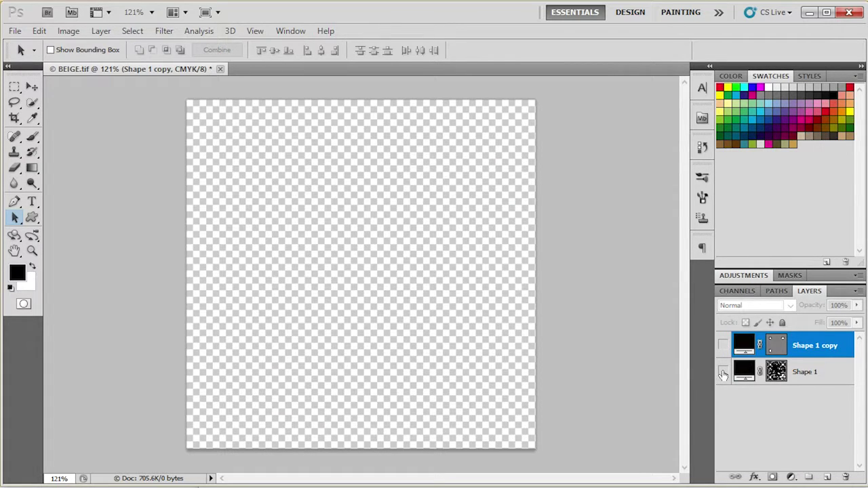
pyautogui.click(723, 372)
pyautogui.click(818, 374)
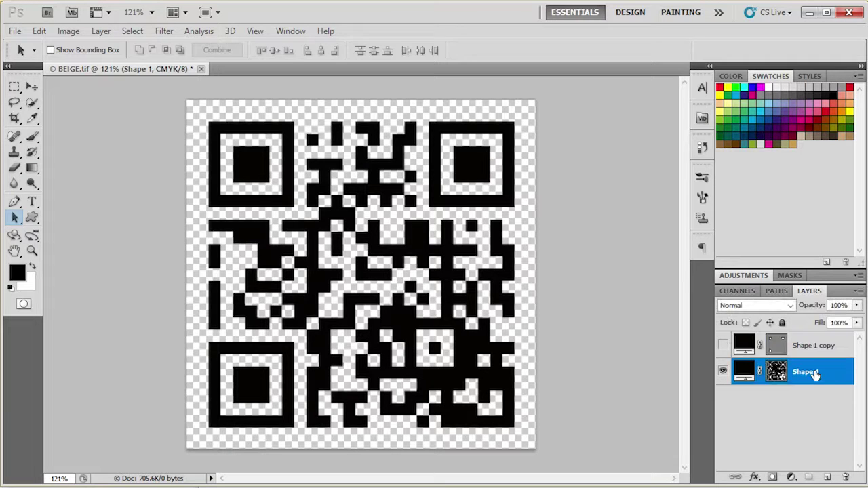
# Step: Delete the three solid squares inside the corner frames from the Shape 1 layer
pyautogui.click(461, 178)
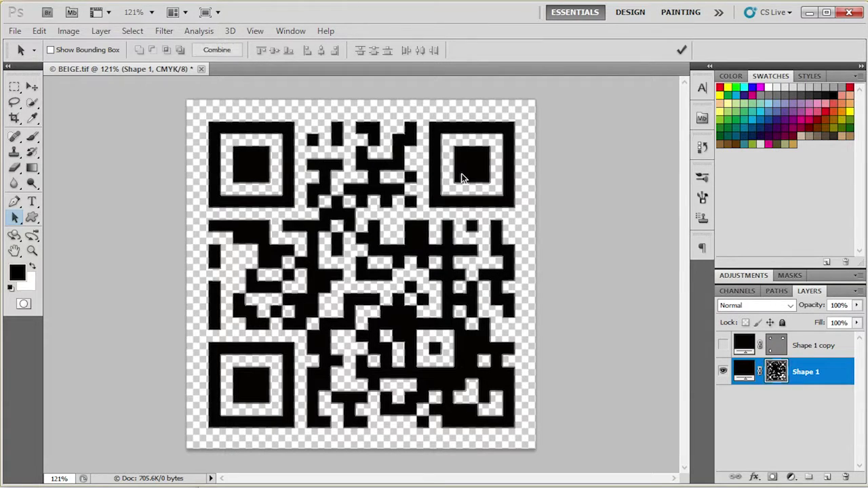
pyautogui.click(482, 180)
pyautogui.press('Delete')
pyautogui.click(257, 165)
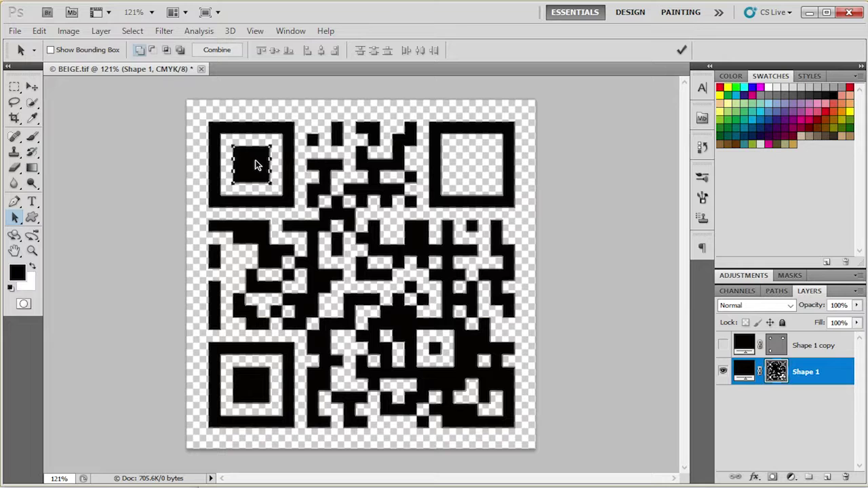
pyautogui.press('Delete')
pyautogui.click(255, 378)
pyautogui.press('Delete')
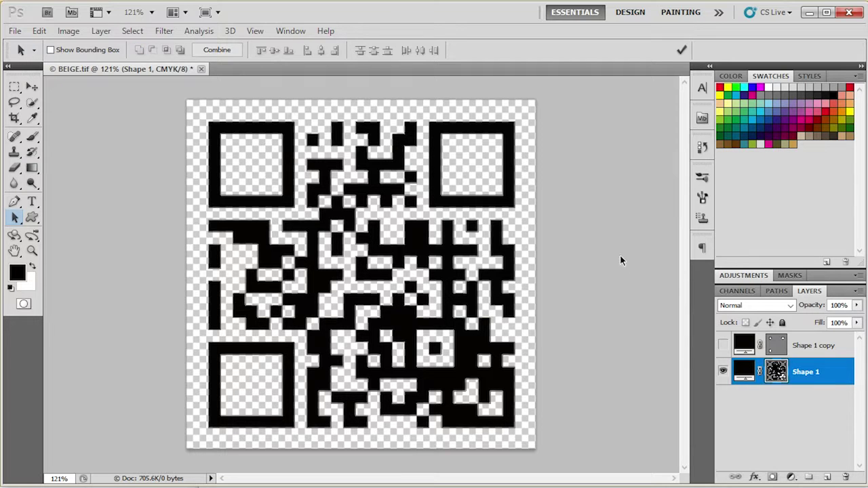
# Step: Show the Shape 1 copy layer and recolour its corner squares dark red, CMYK 4, 87, 100, 20
pyautogui.click(31, 87)
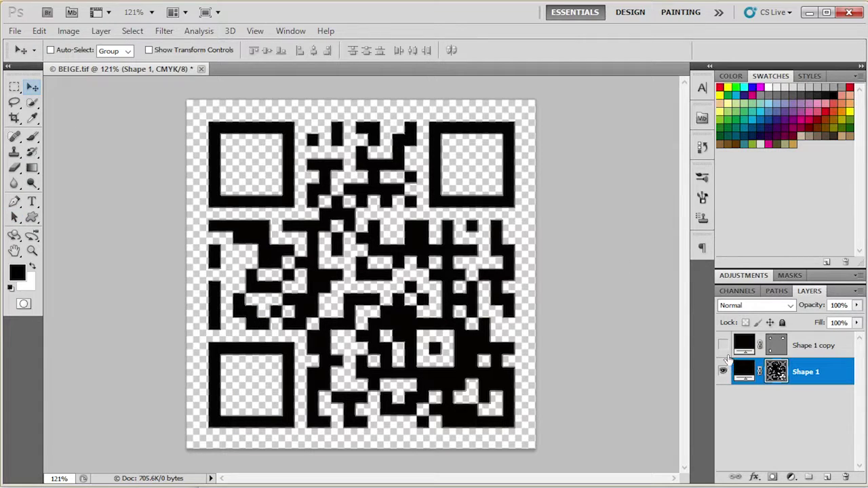
pyautogui.click(723, 345)
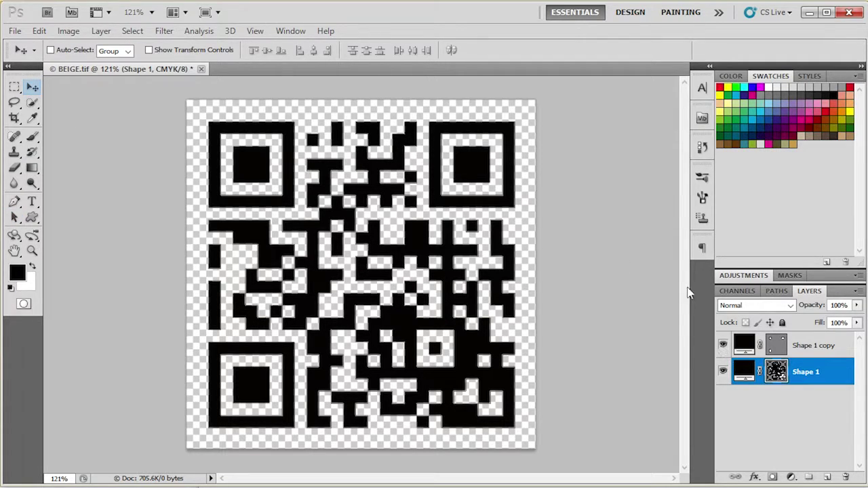
pyautogui.doubleClick(745, 347)
pyautogui.click(374, 243)
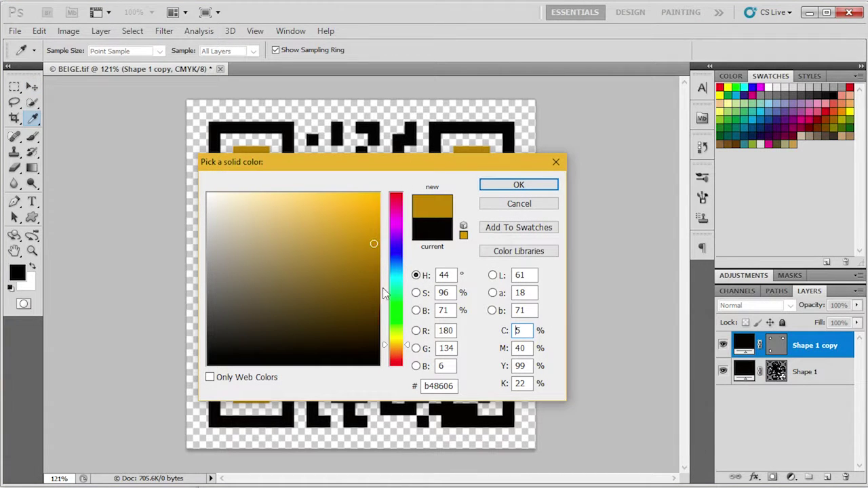
pyautogui.click(397, 357)
pyautogui.moveTo(373, 244); pyautogui.dragTo(390, 262)
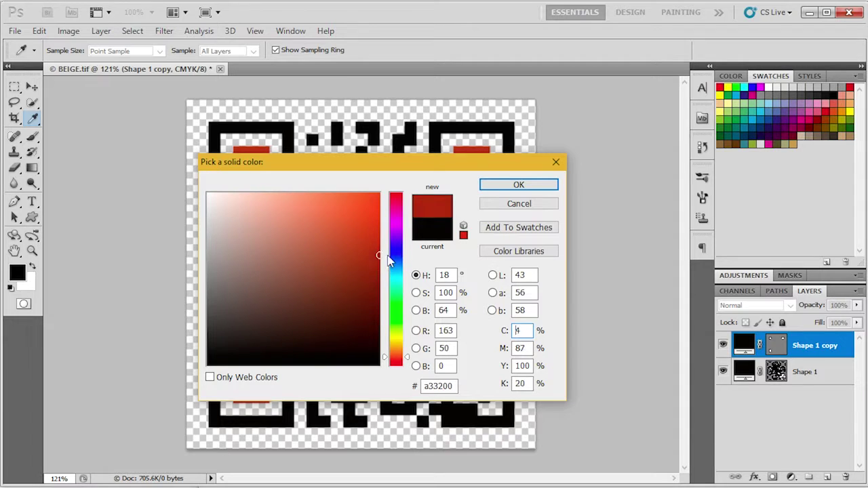
pyautogui.click(536, 188)
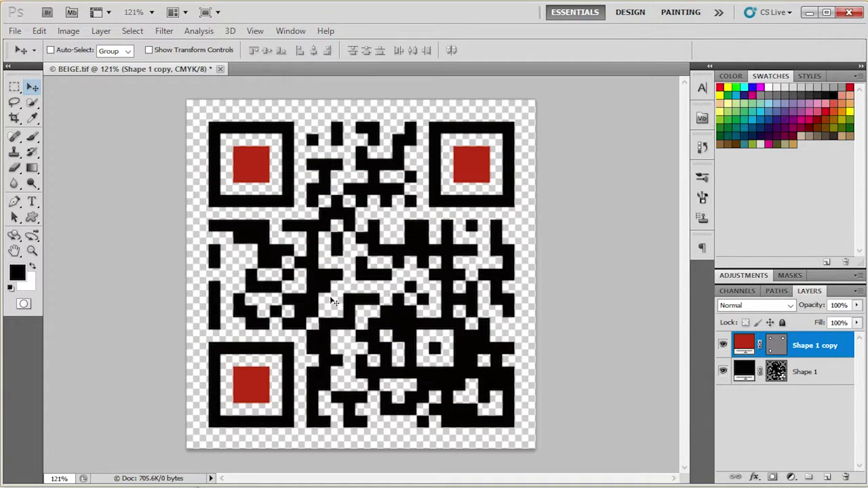
# Step: Save the artwork as a layered TIFF named MY QR CODE in the QR CODE folder
pyautogui.click(7, 32)
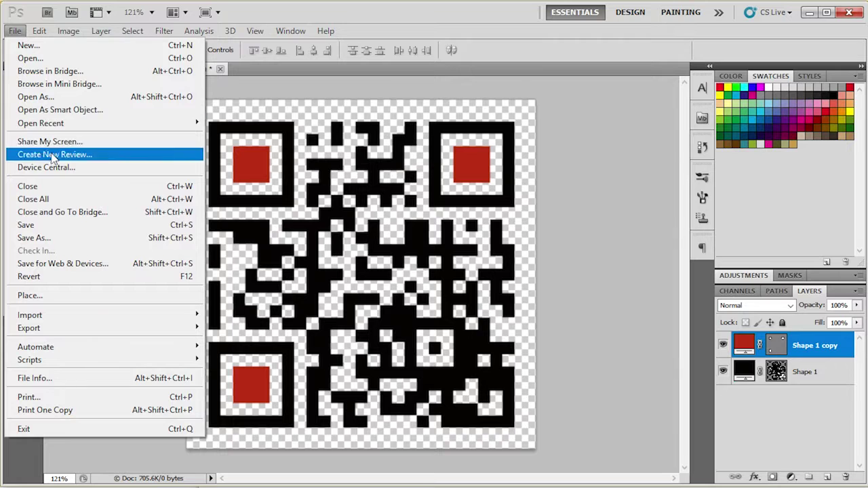
pyautogui.click(59, 241)
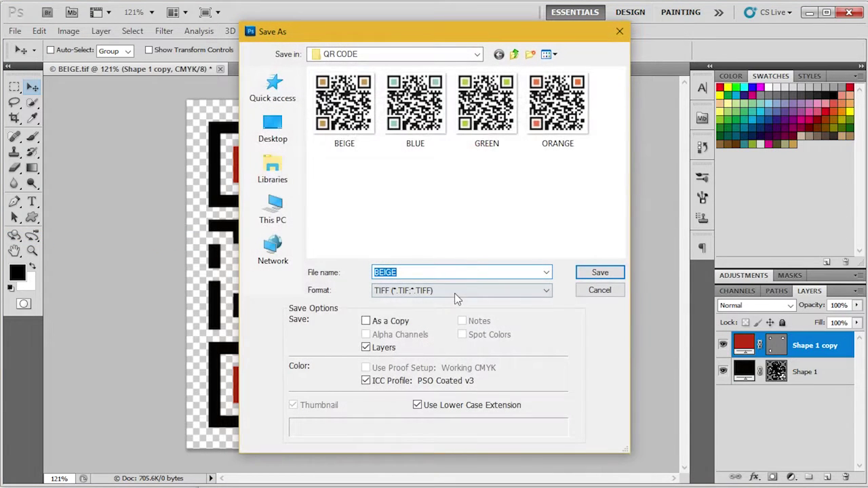
pyautogui.write('MY ')
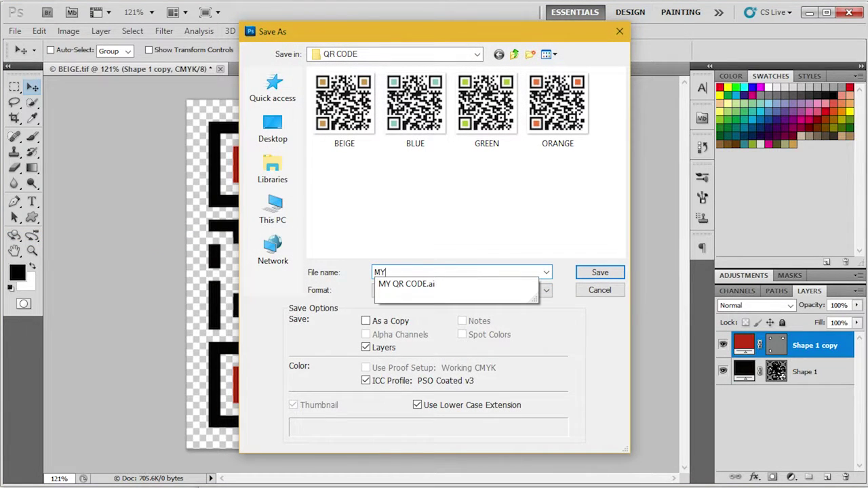
pyautogui.write('QR CODE')
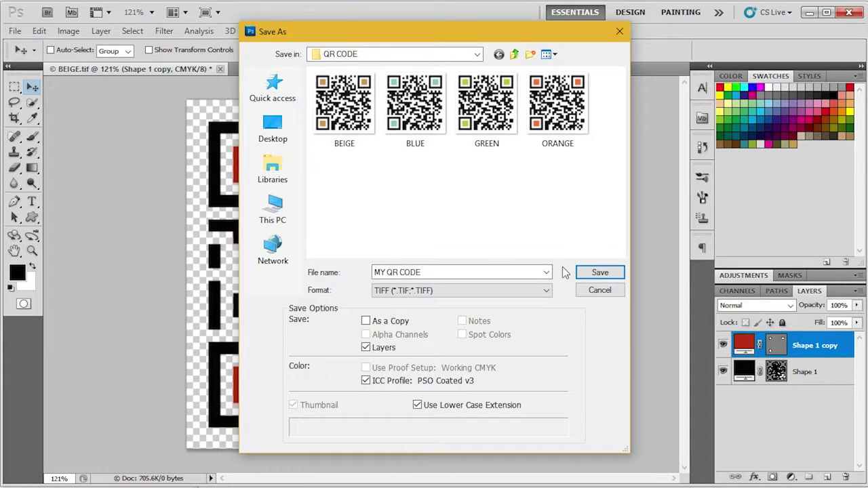
pyautogui.click(588, 272)
pyautogui.click(531, 24)
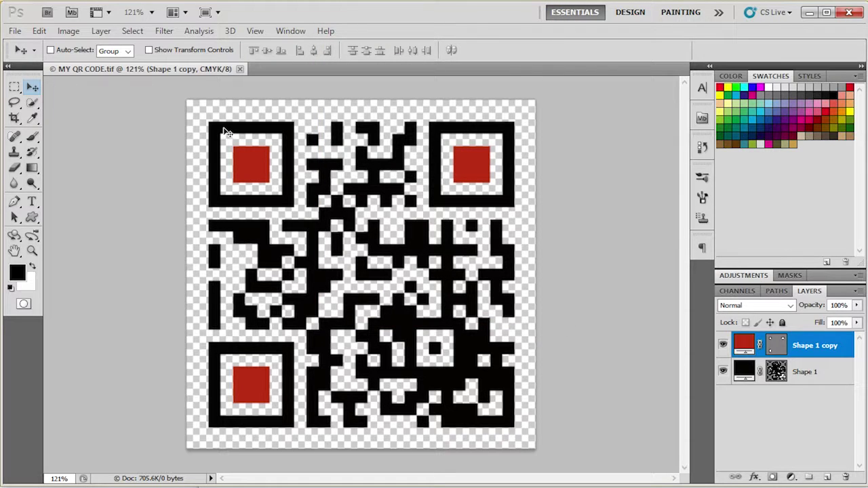
# Step: Save MY QR CODE.tif again over the existing file, with layers, LZW compression, transparency and RLE layer compression
pyautogui.click(17, 31)
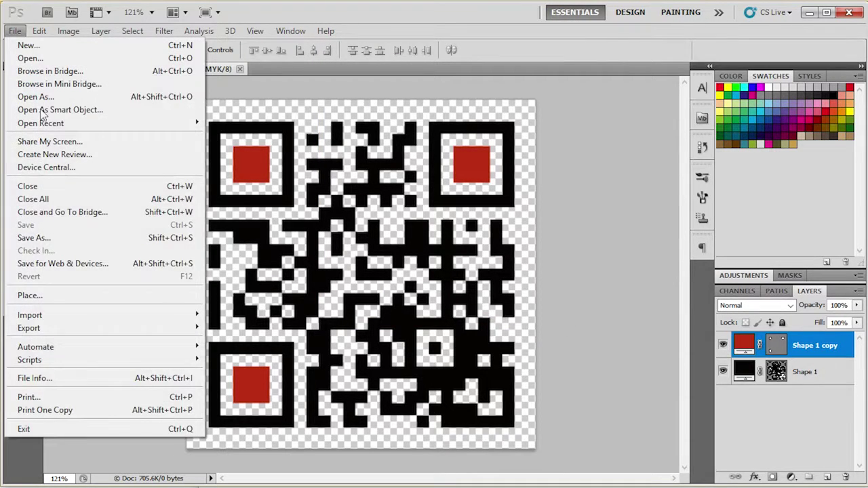
pyautogui.click(71, 238)
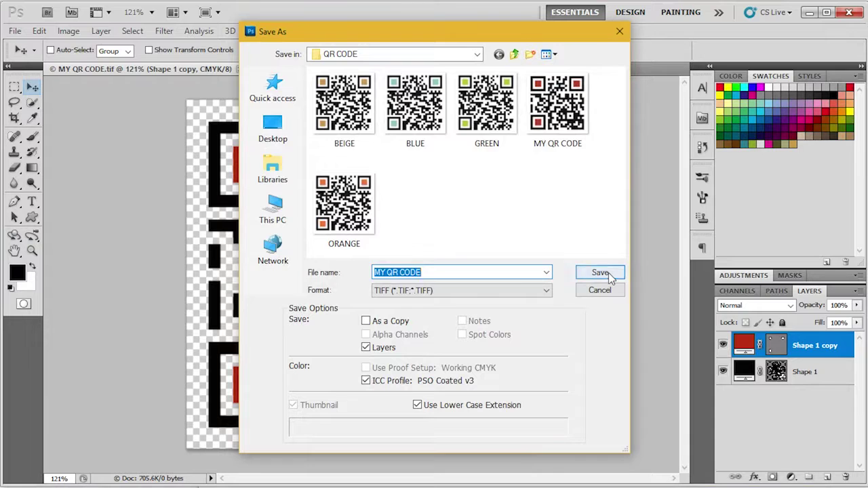
pyautogui.click(608, 272)
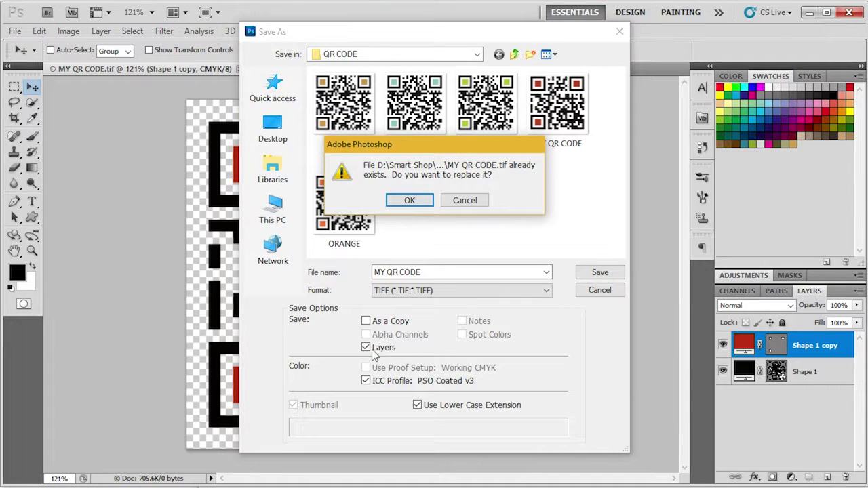
pyautogui.click(407, 201)
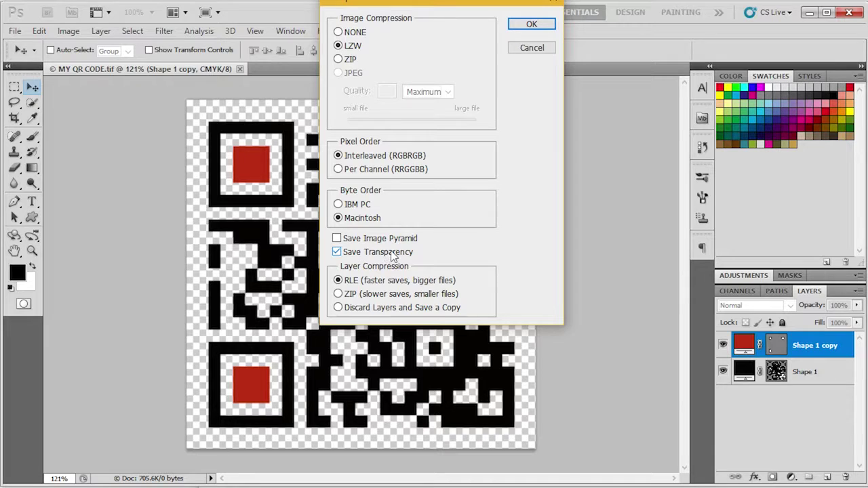
pyautogui.click(529, 24)
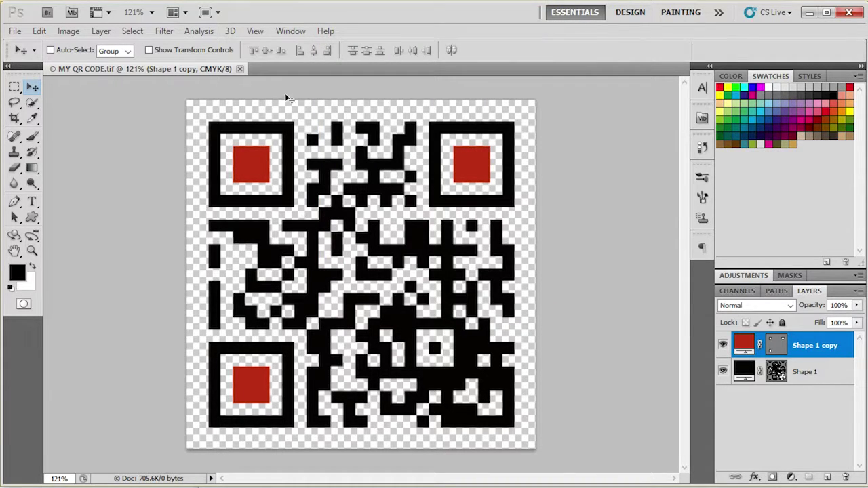
# Step: Close the document, exit Photoshop, and delete the Encapsulated PostScript code file from the QR CODE folder in File Explorer
pyautogui.click(241, 68)
pyautogui.click(847, 13)
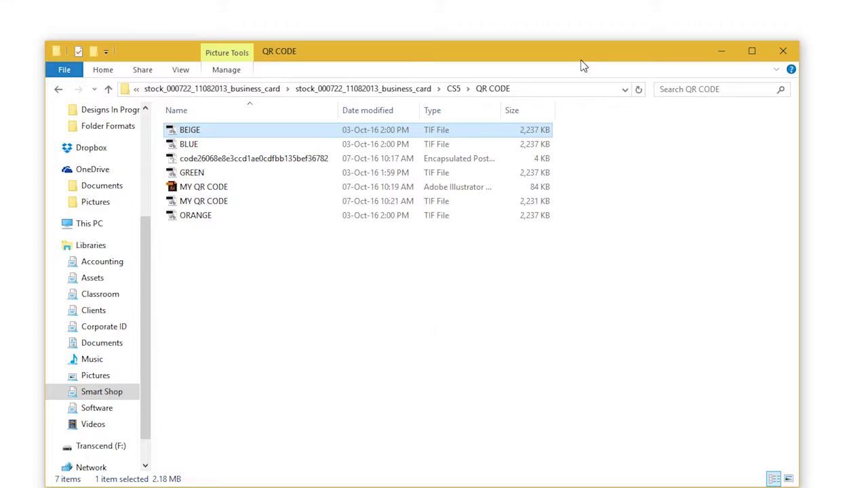
pyautogui.click(207, 154)
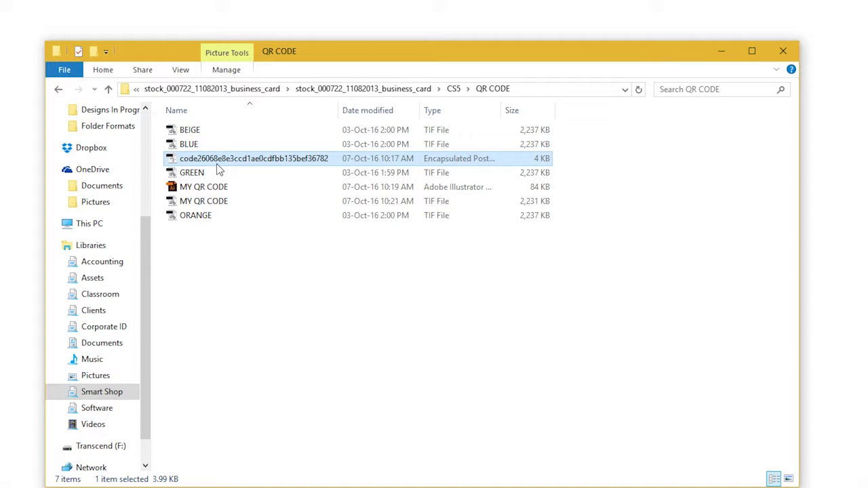
pyautogui.press('Delete')
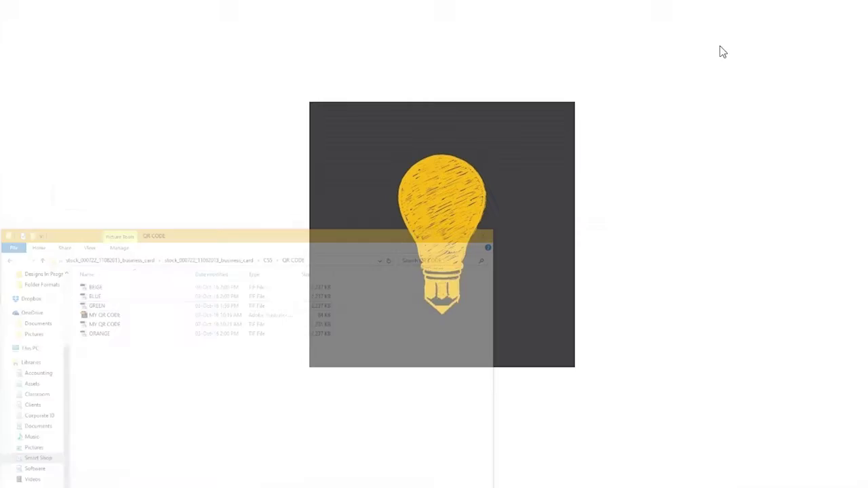